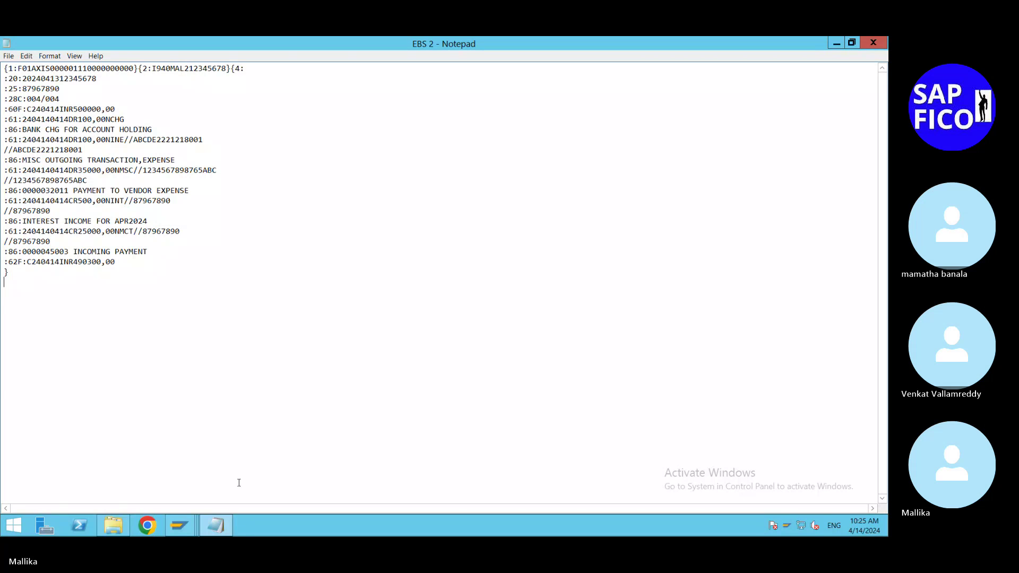
Switch to the Word document and complete line Q with "CHECK OPEN ITEM MANAGEMENT IS ACTIVATED FOR THE BANKS"
mouse_move(834, 43)
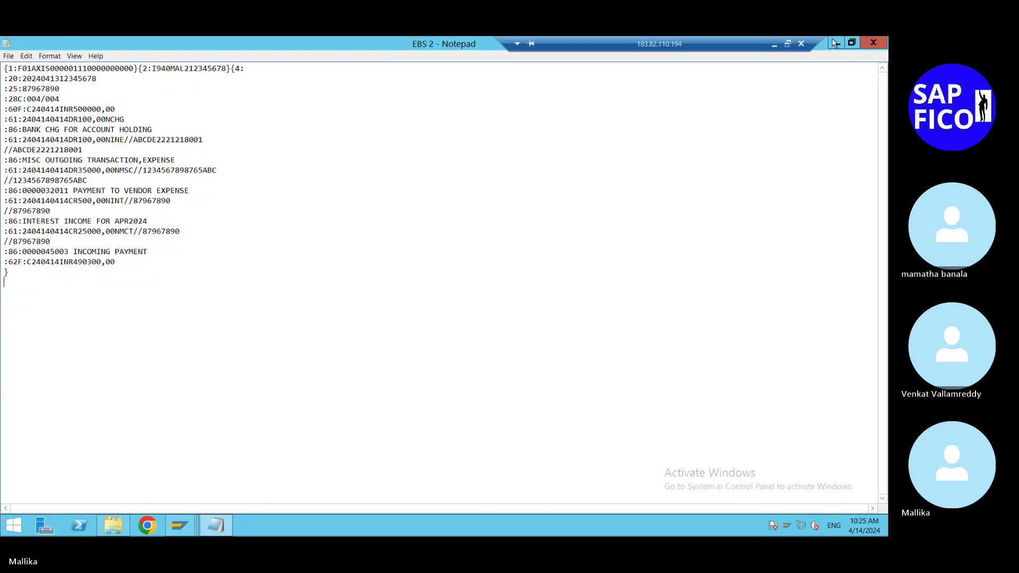
click(775, 45)
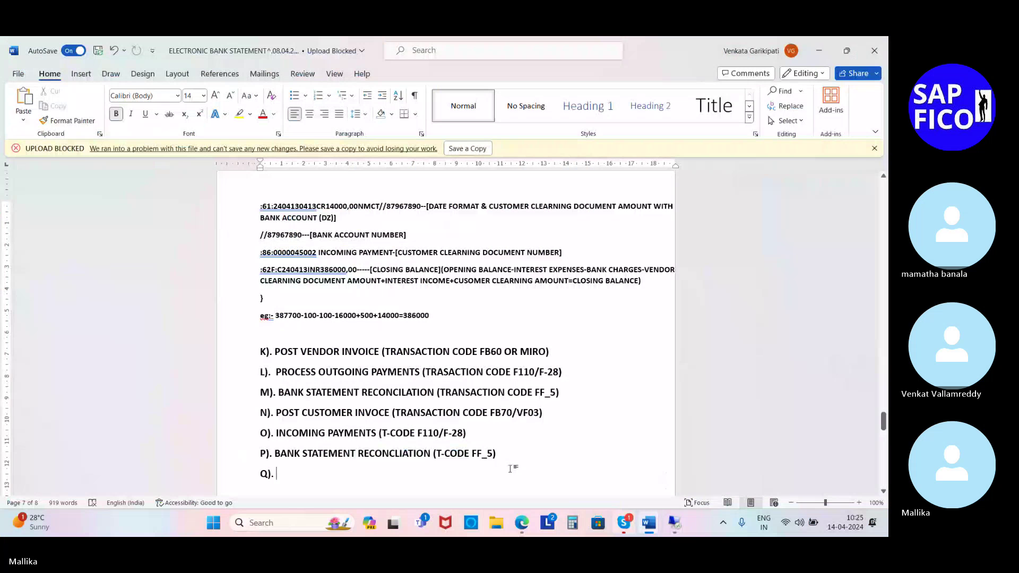
text(CHEC)
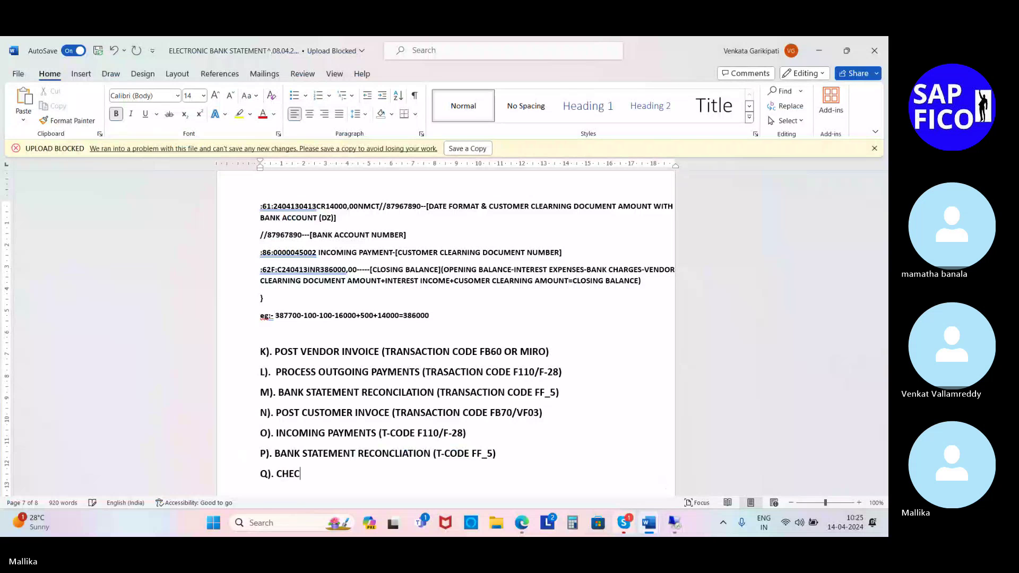
text(H)
key(BackSpace)
text(K OPEN ITEM MANAGE)
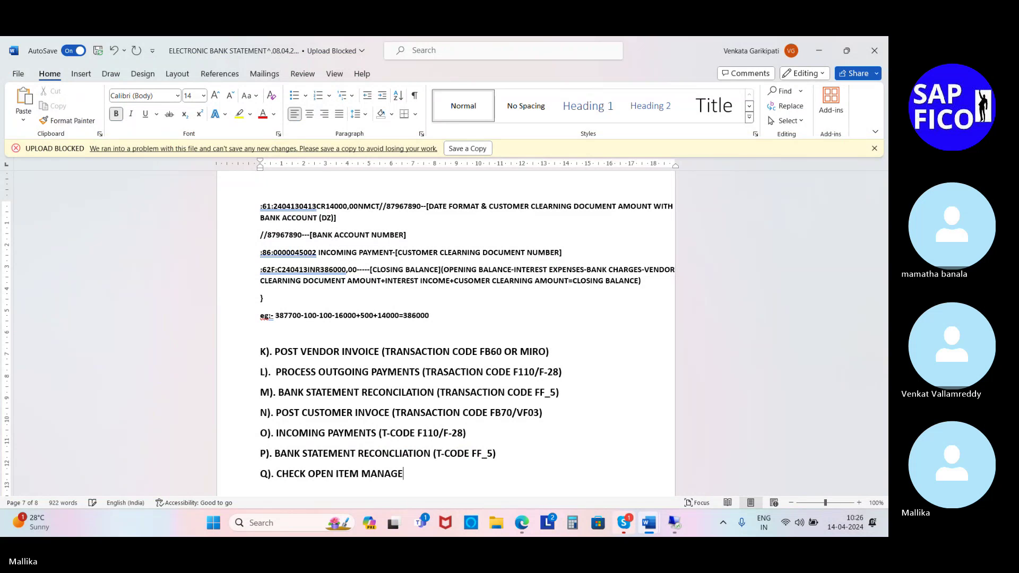
text(MENT IS)
scroll(510, 469, down, 1)
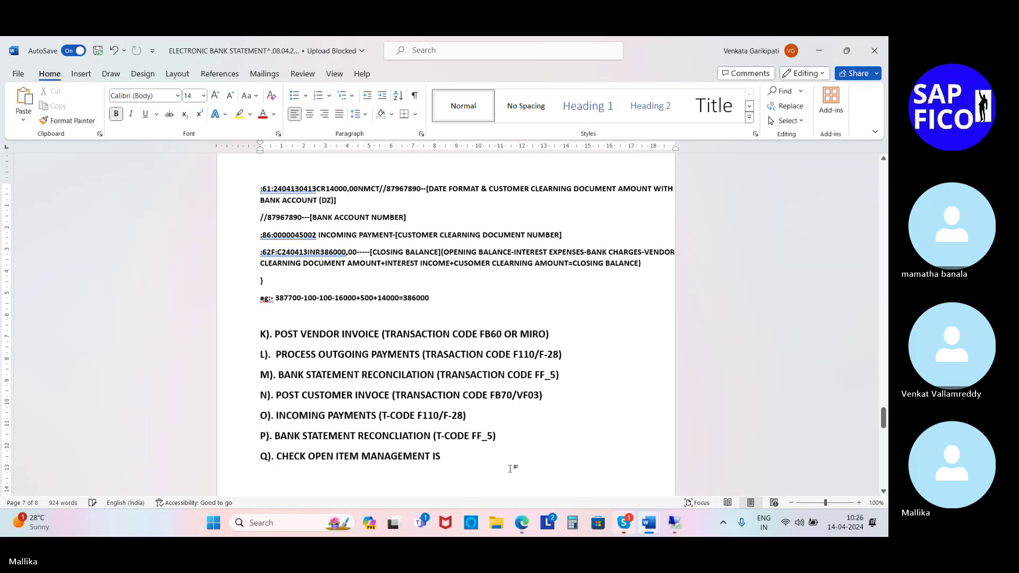
text(OPEN)
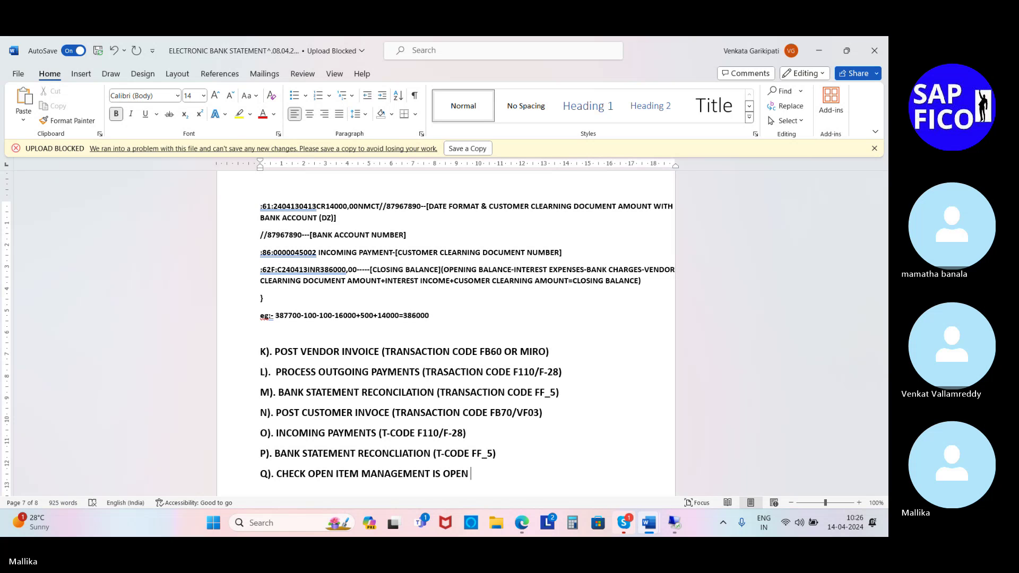
key(BackSpace)
key(BackSpace)
key(BackSpace)
key(BackSpace)
key(BackSpace)
text(ACTIVATED FOR THE )
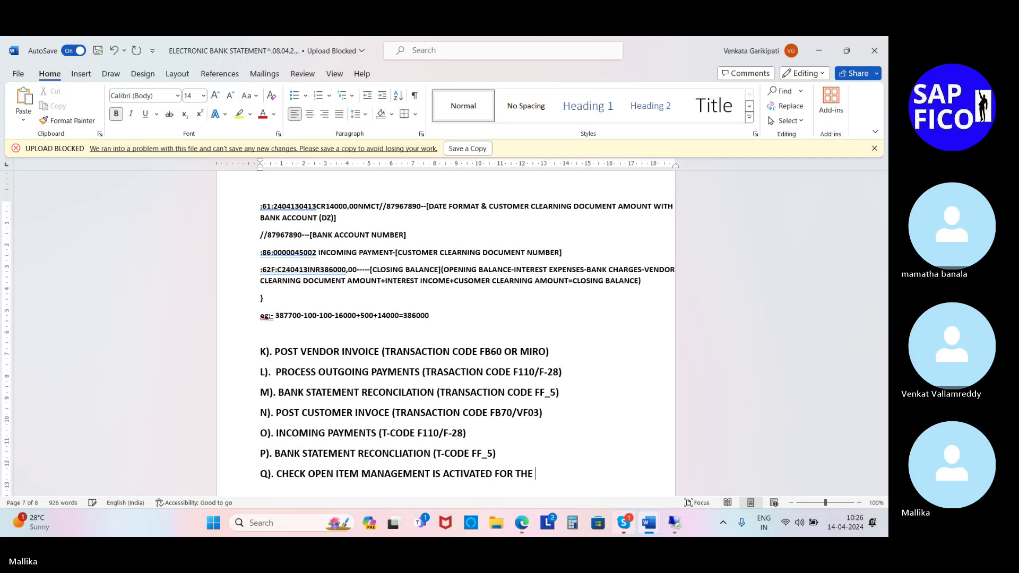
text(BANKS)
scroll(510, 470, down, 1)
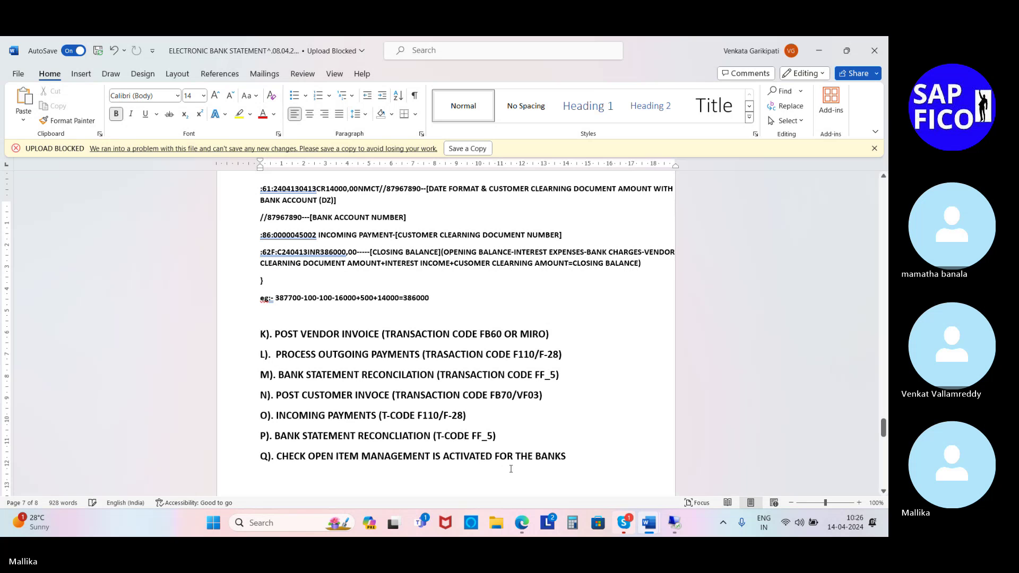
scroll(511, 469, up, 1)
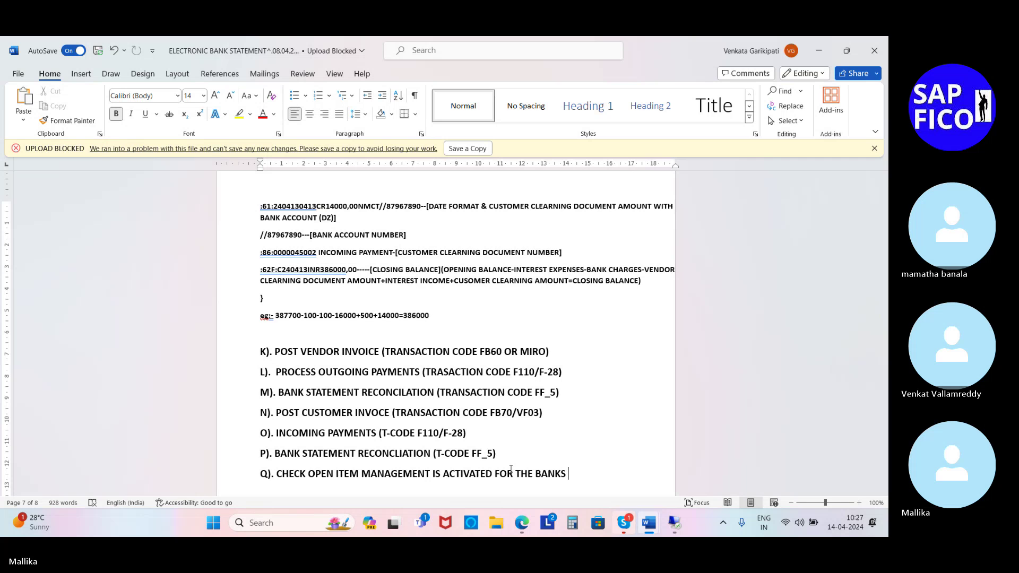
Below line Q, leave a blank line and add the numbered sub-item "1. USE TRANSACTION CODE FINS_ACTIVATE_OIM"
key(Return)
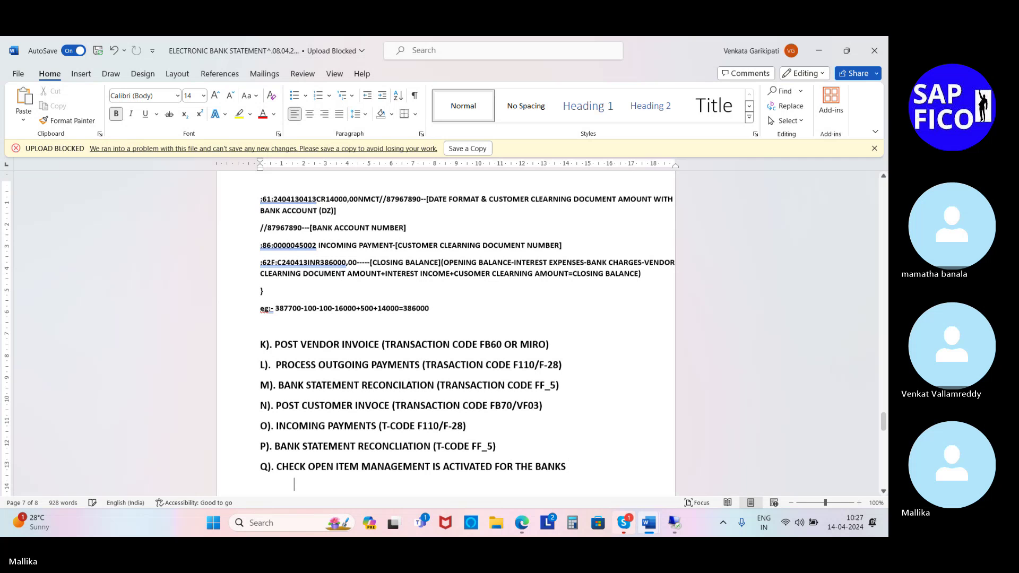
key(Return)
scroll(446, 334, down, 1)
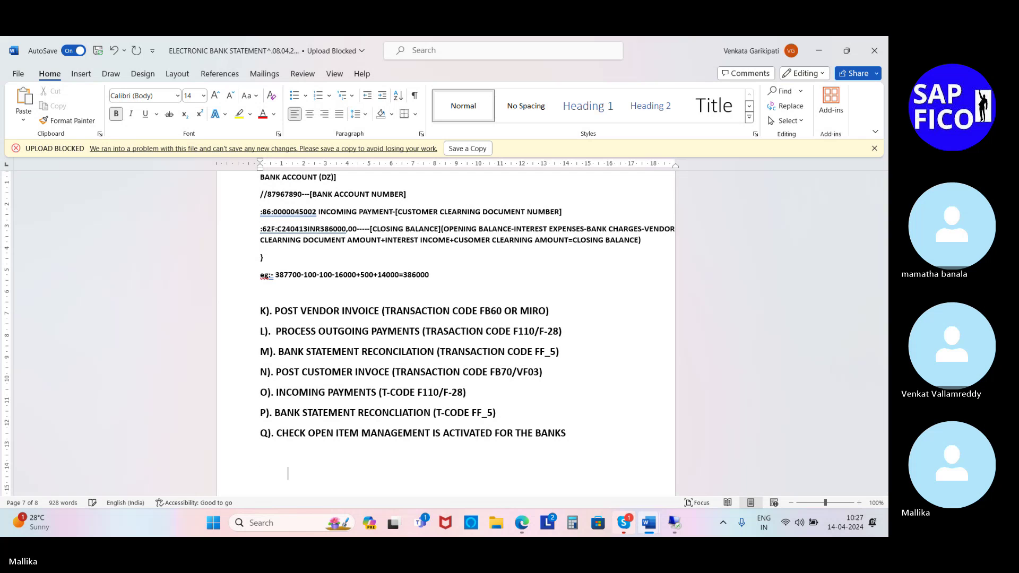
text(1)
key(BackSpace)
text(1. USE )
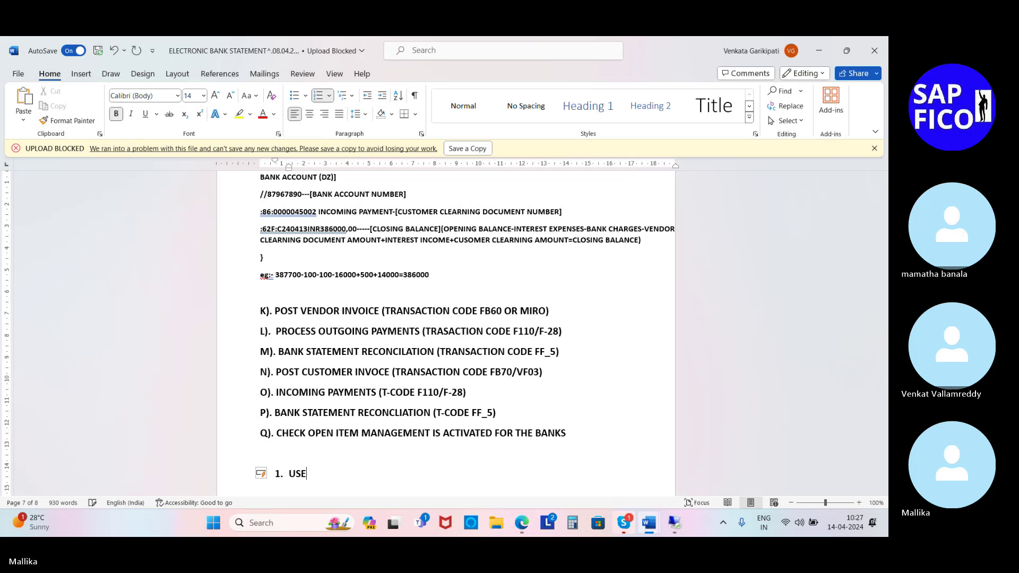
text(TRANSACTION CODE)
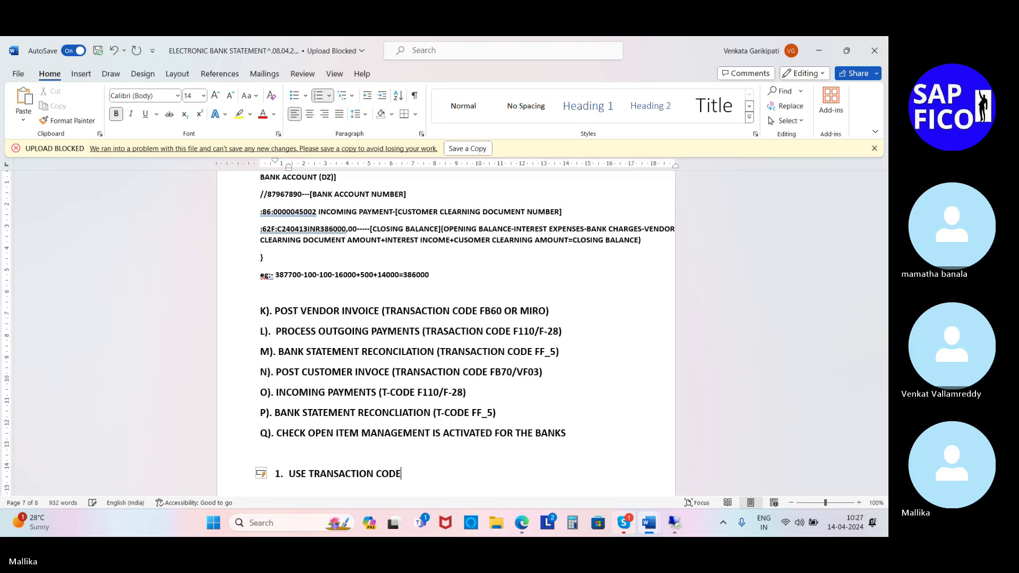
text( ()
key(BackSpace)
text(FI)
text(N)
key(BackSpace)
text(NS_ACTIVATE_OIM))
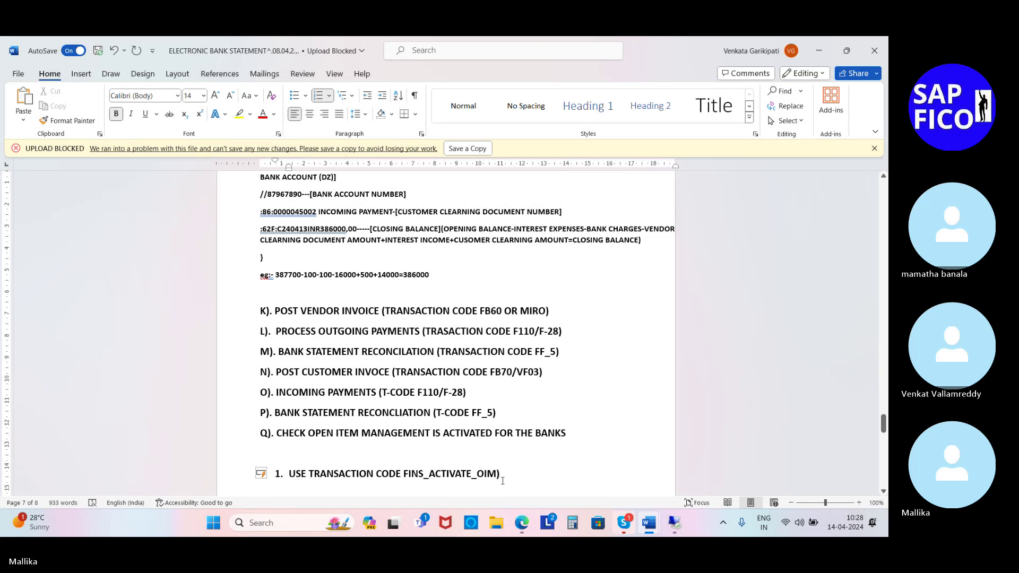
key(BackSpace)
Switch to the SAP document display session on the remote desktop and open a new SAP session from it
mouse_move(675, 527)
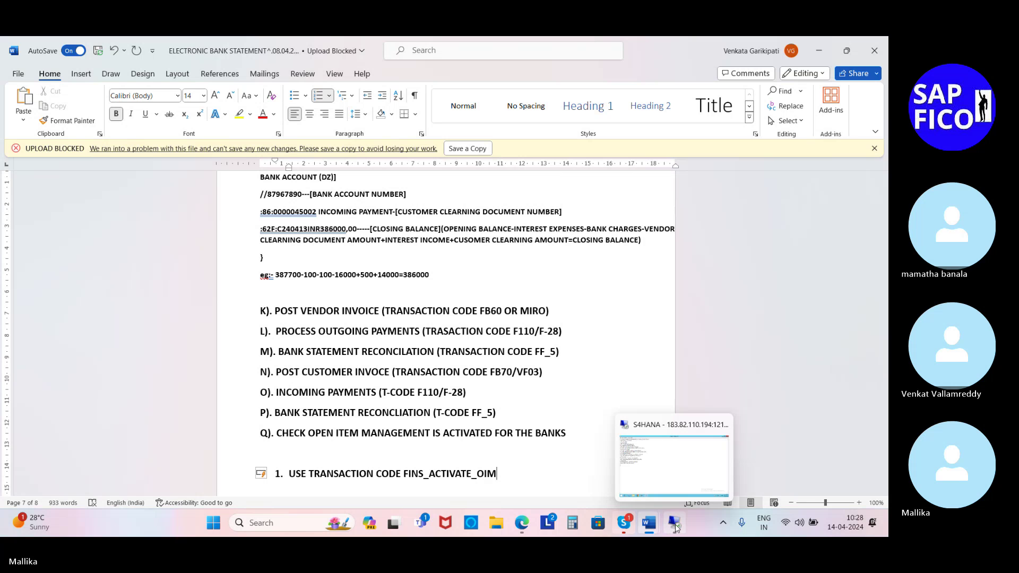
click(675, 528)
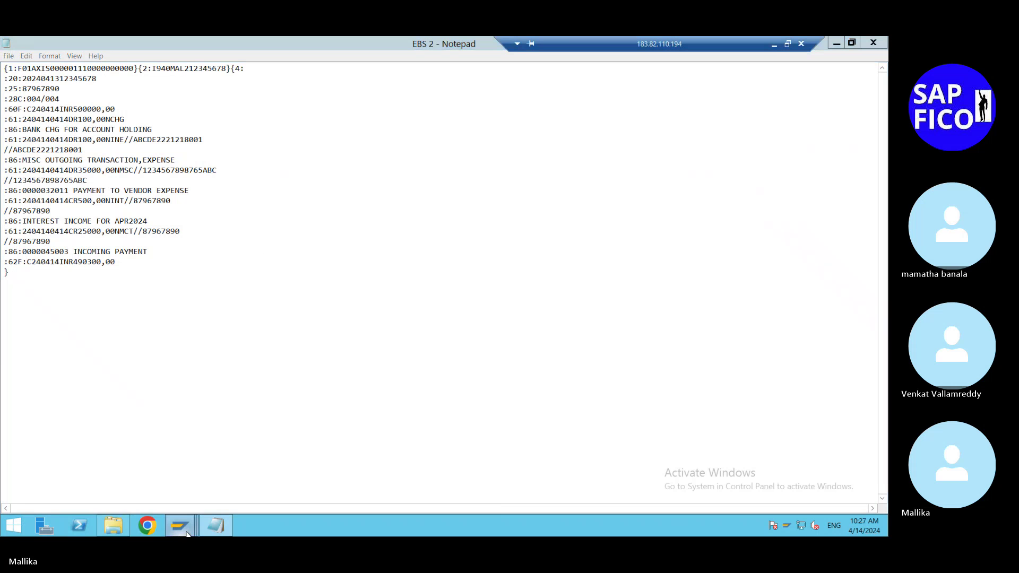
mouse_move(194, 527)
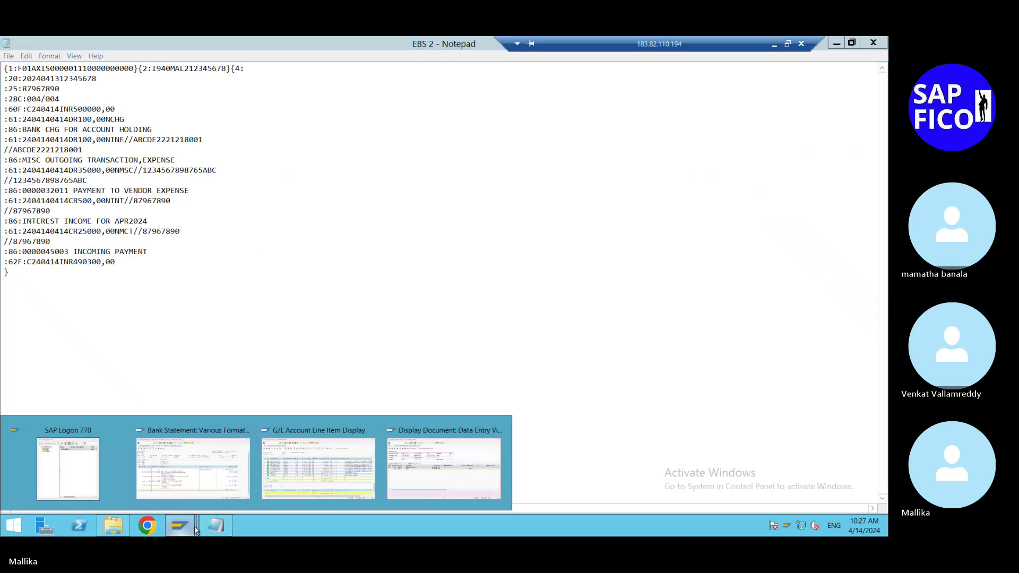
click(417, 485)
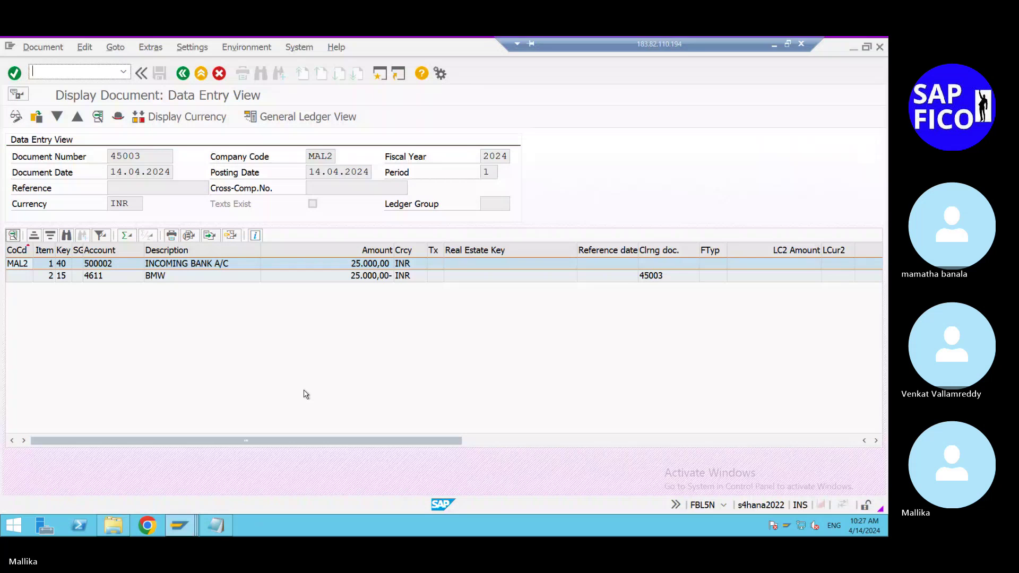
click(379, 74)
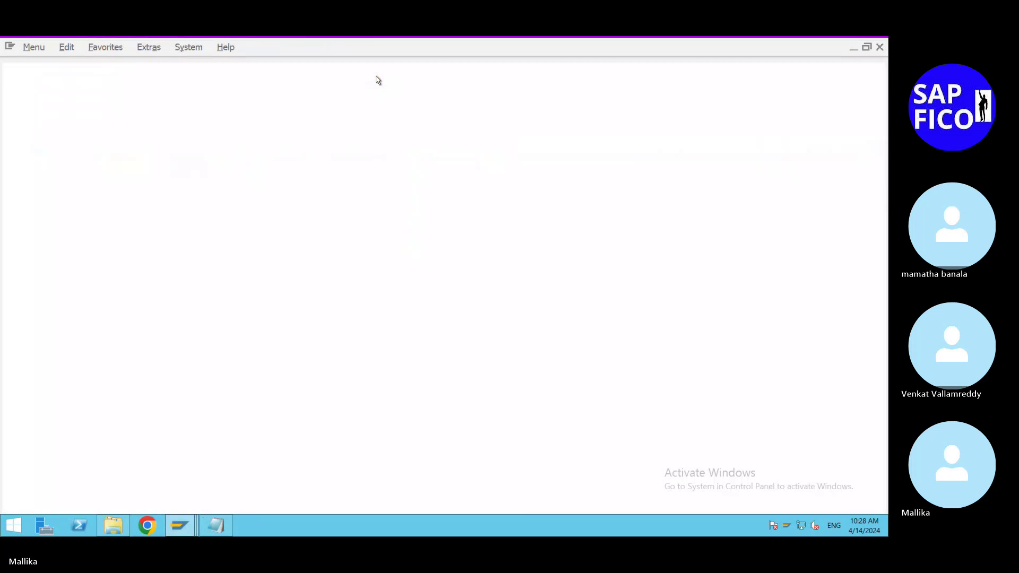
Start transaction FINS_ACTIVATE_OIM in the new session
text(/)
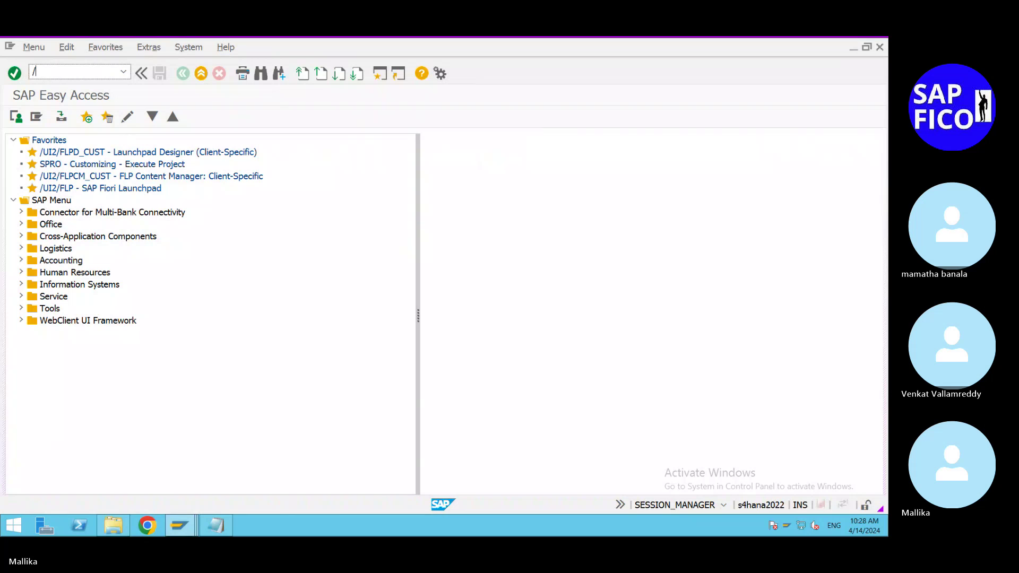
text(NFI)
text(NS)
text(_ACT)
text(I)
text(VATE)
text(_)
text(OIM)
key(Return)
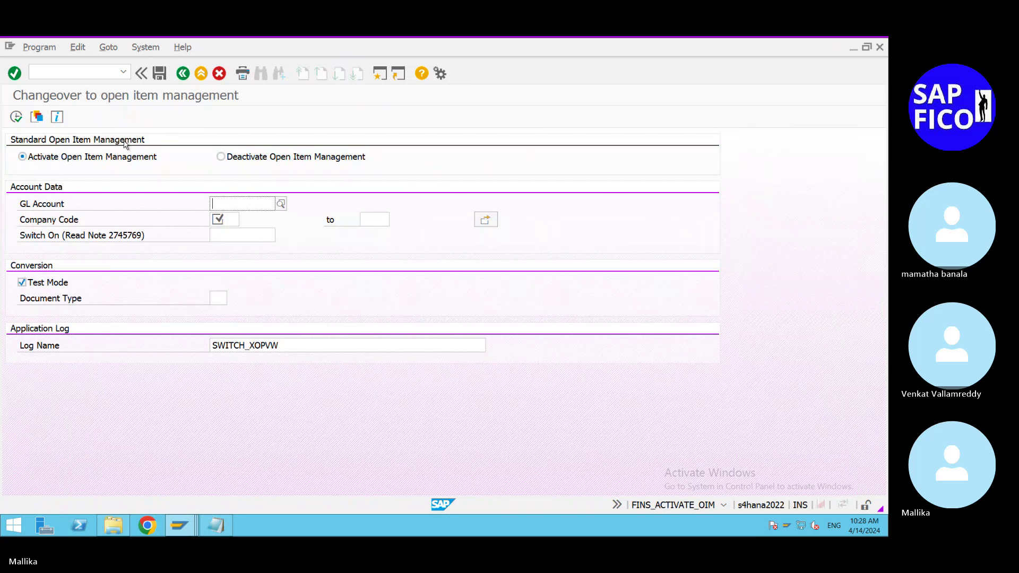
click(219, 203)
click(235, 222)
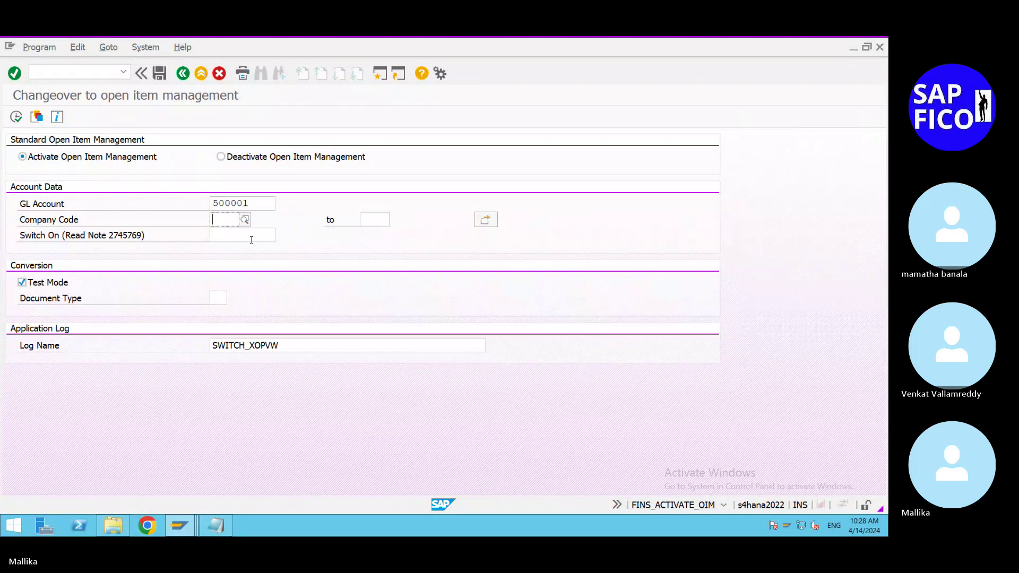
click(252, 204)
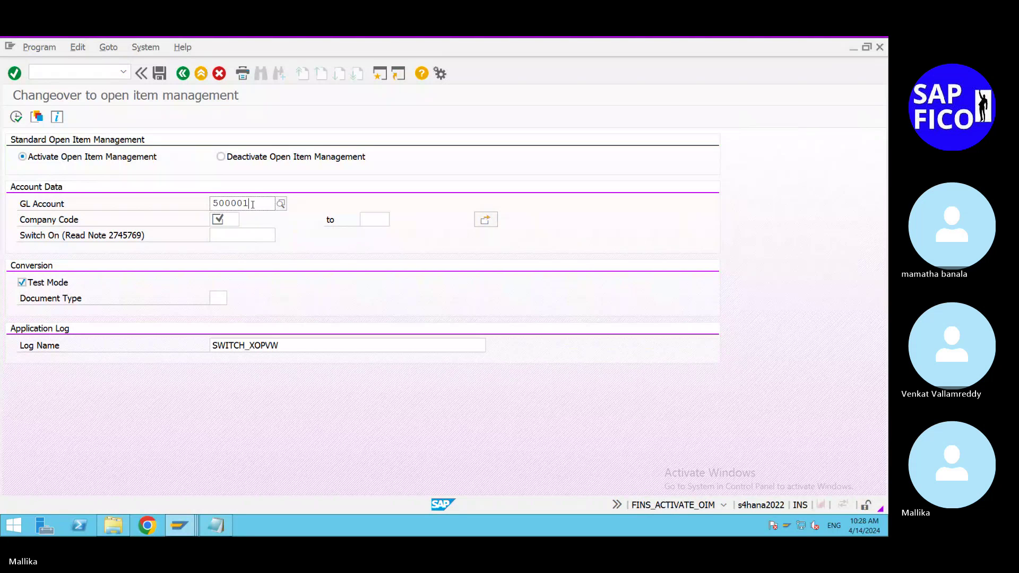
double_click(222, 203)
key(Delete)
Leave the open item management changeover and start the bank statement postprocessing transaction FEBAN
click(43, 74)
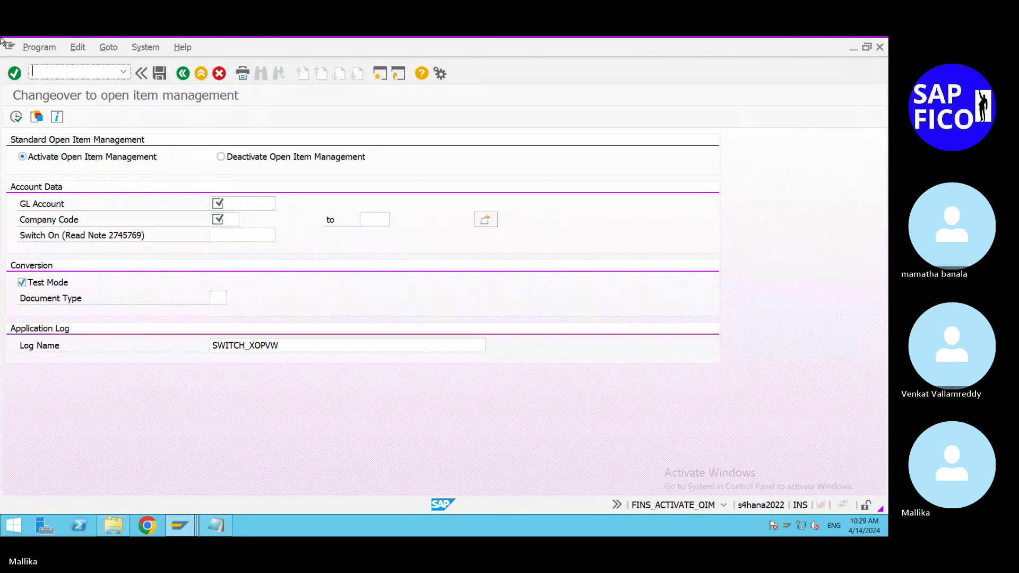
text(/n)
key(Return)
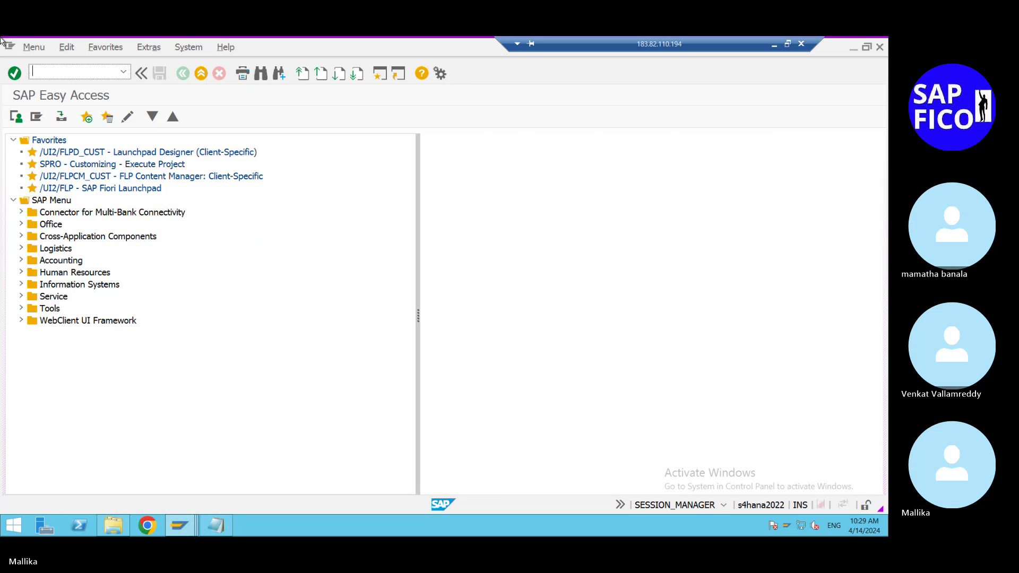
text(FEBAN)
key(Return)
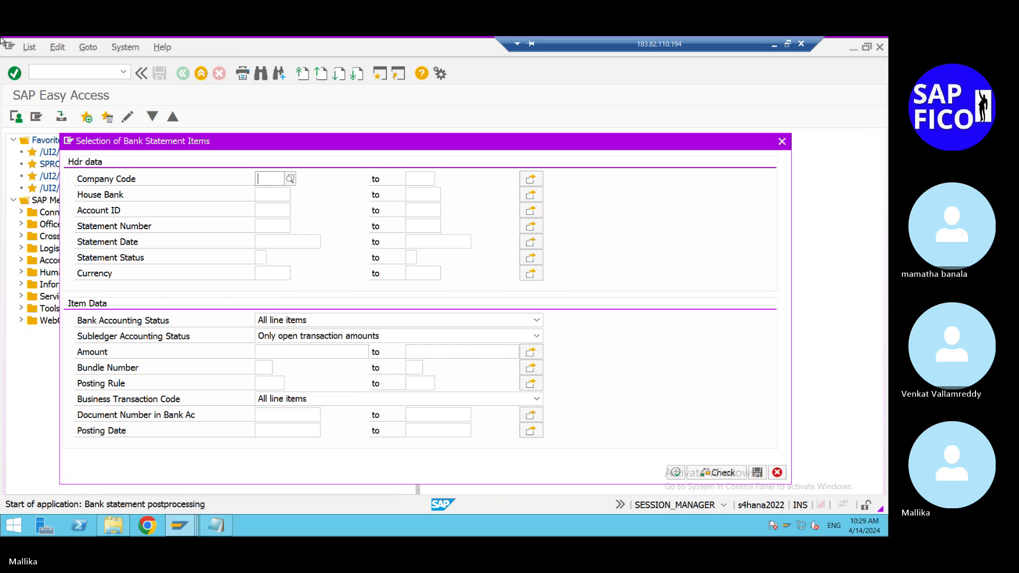
Set the bank statement selection to company code MAL2, house bank AXIS, account ID AXIS1 and currency INR
text(MAL2)
key(Tab)
text(AXIS)
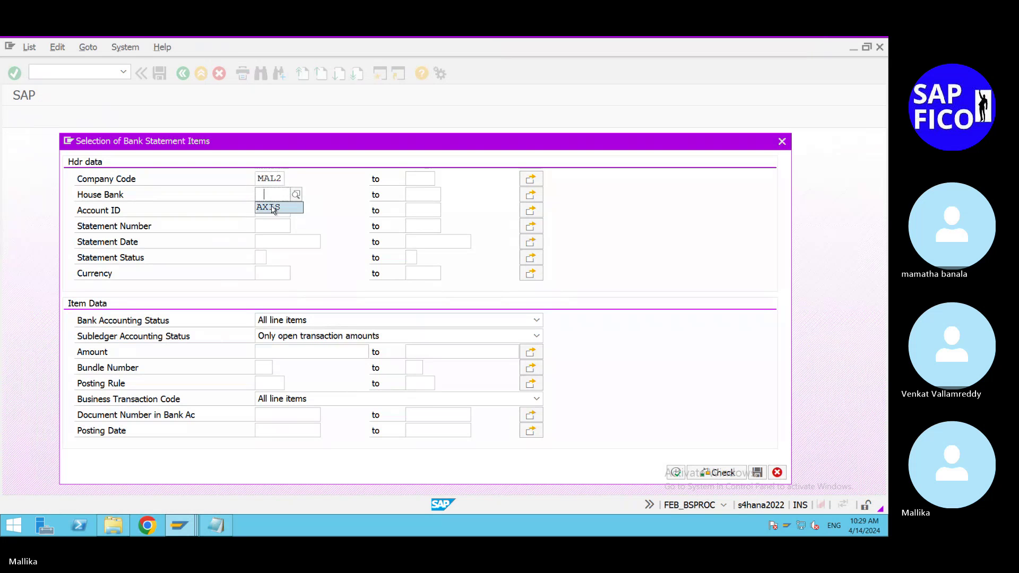
click(273, 210)
text(AXIS1)
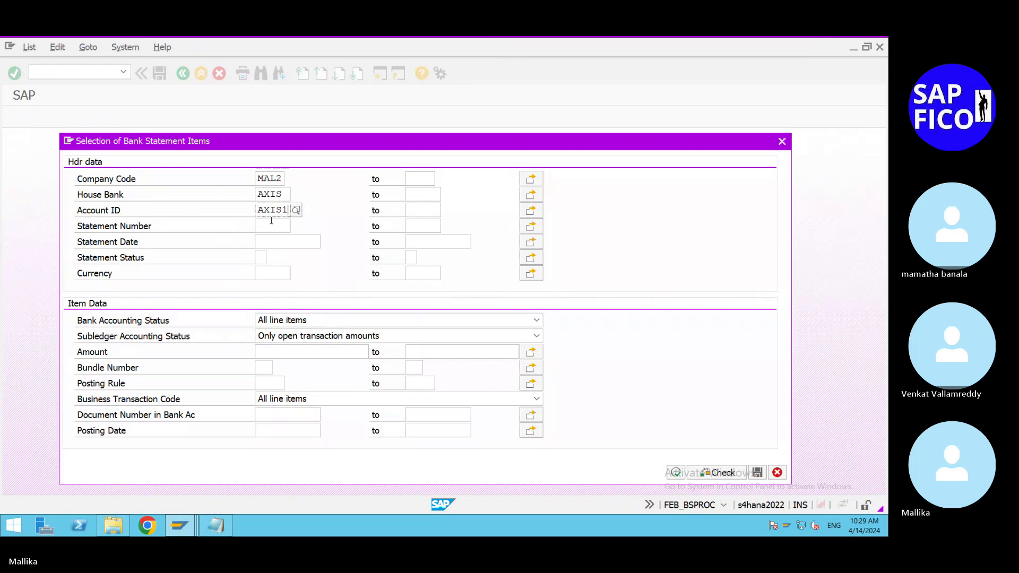
click(272, 272)
text(INR)
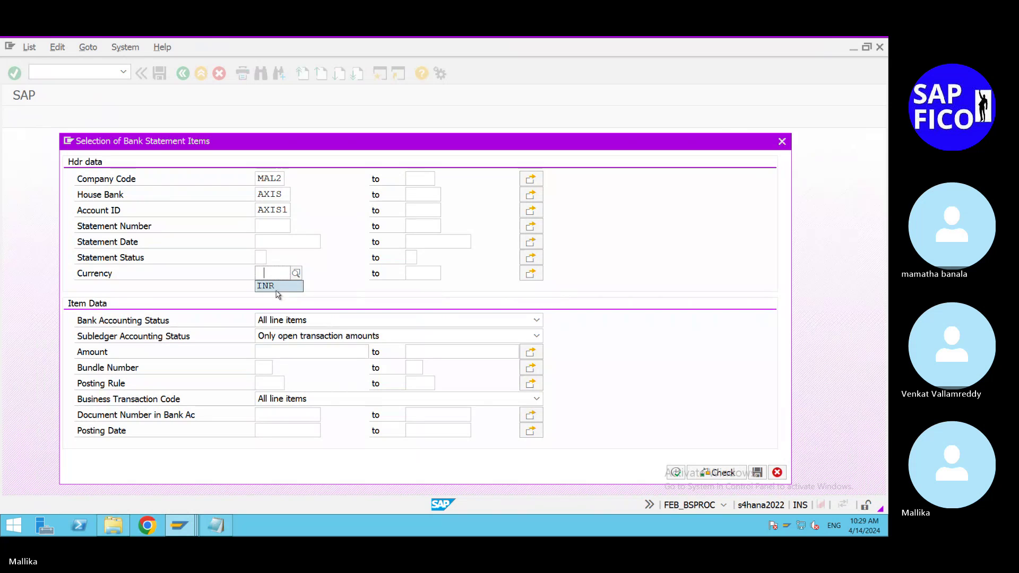
Set the subledger accounting status to "All line items" and run the bank statement item selection
click(536, 336)
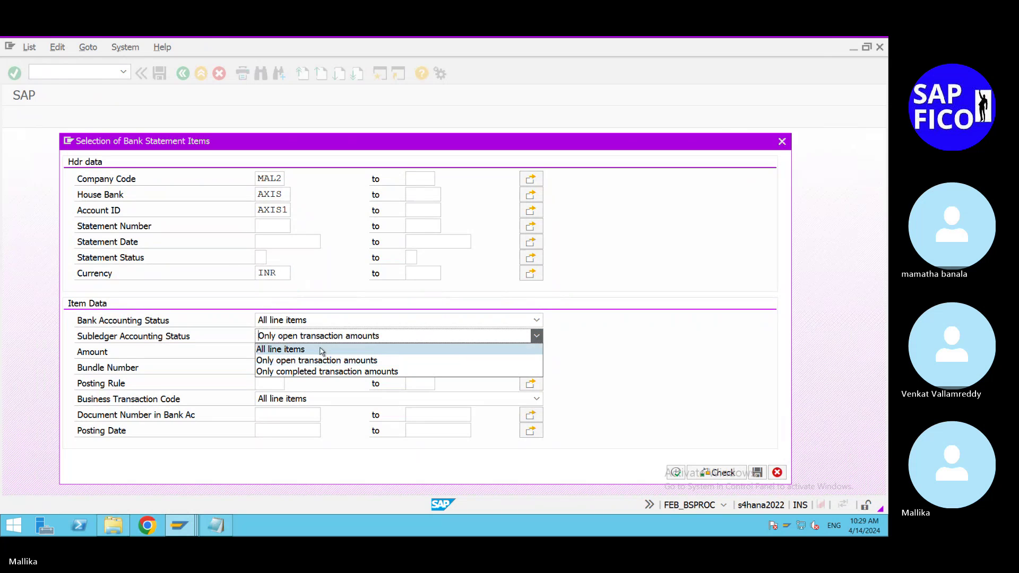
click(321, 350)
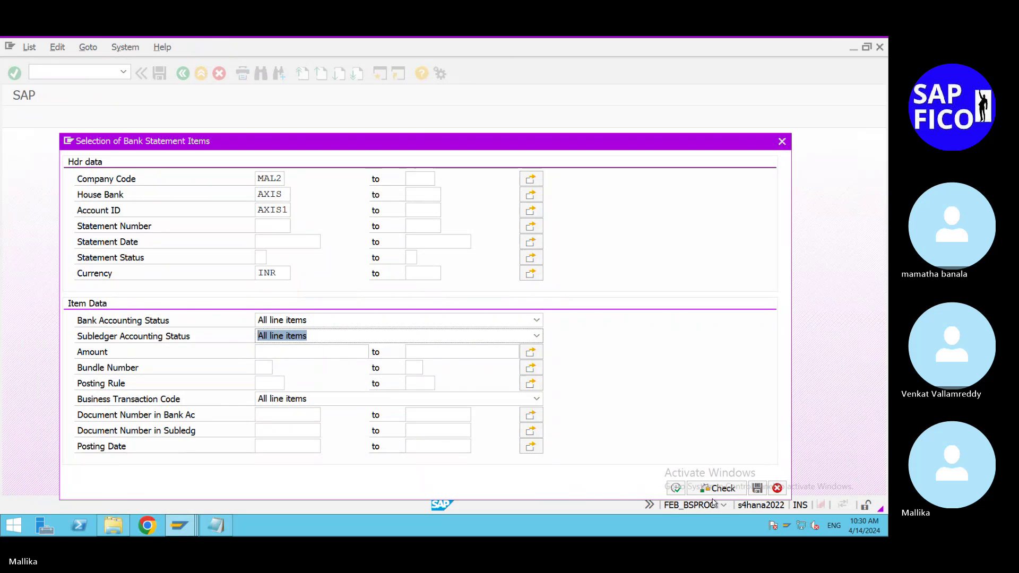
click(678, 489)
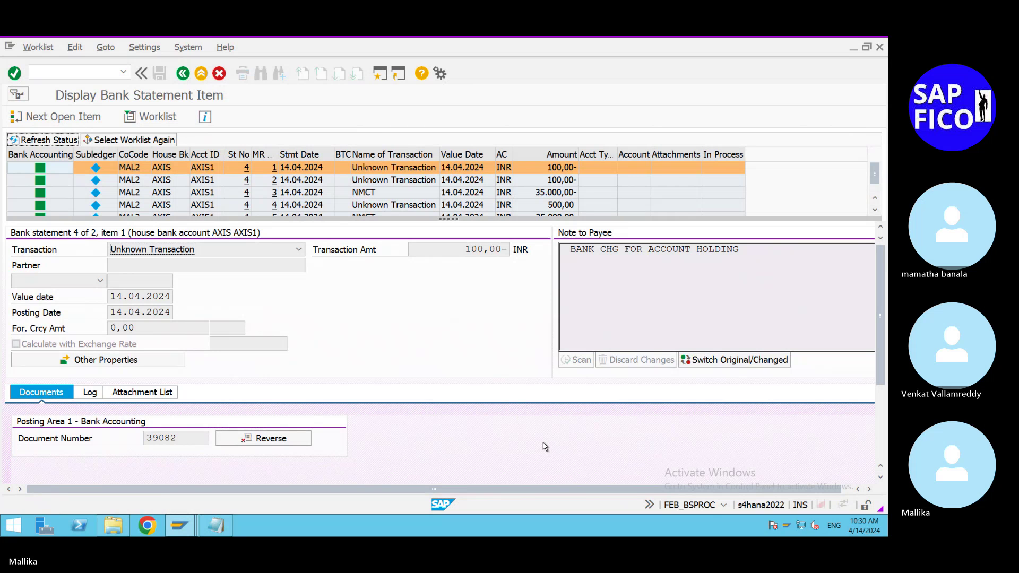
View the bank statement printout for item 3 of statement 4, and return to the item list
click(275, 195)
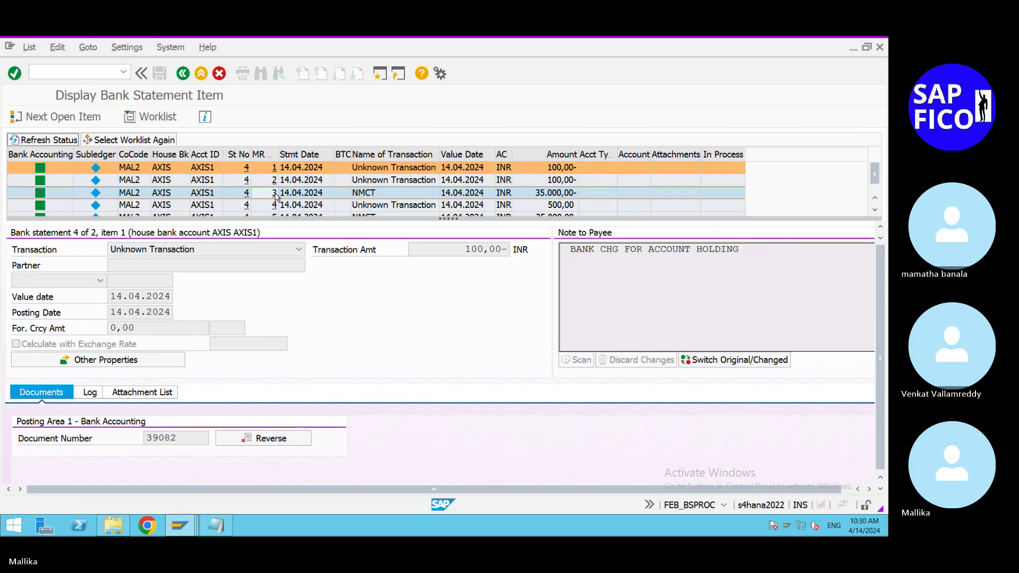
click(275, 194)
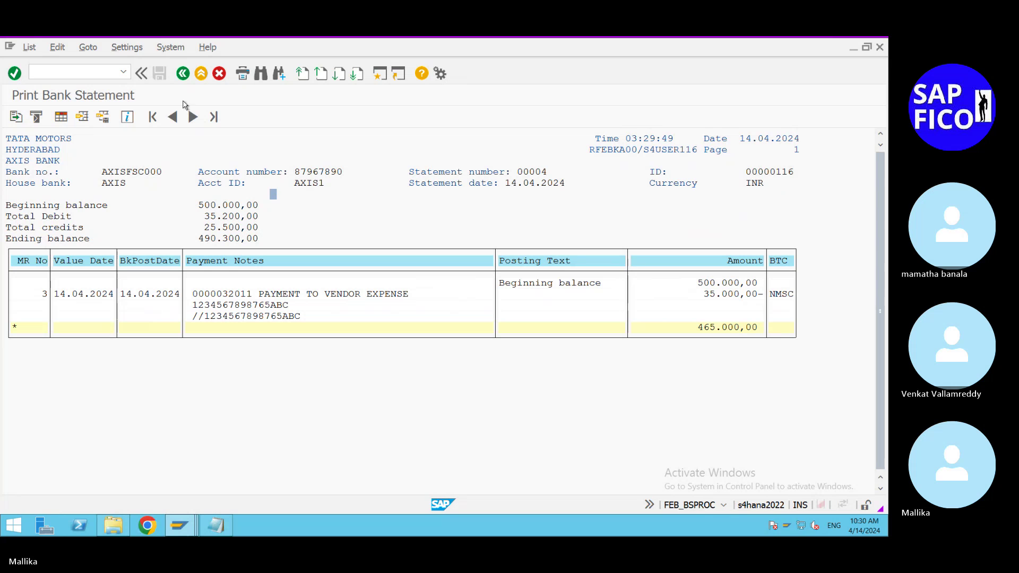
click(183, 74)
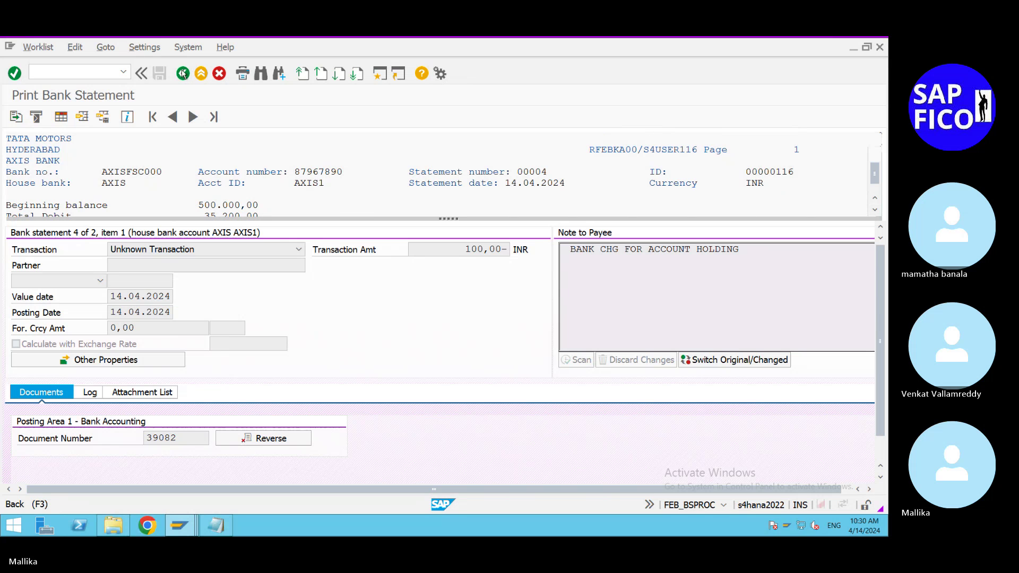
Return to the item list and review the posted accounting document, log and attachment list of statement 4, item 1
click(182, 73)
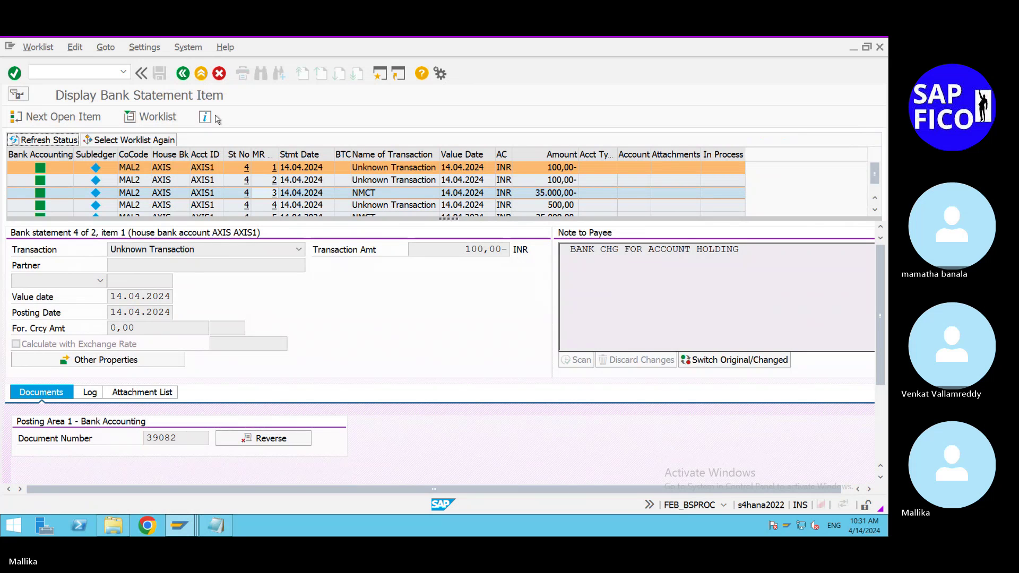
double_click(166, 439)
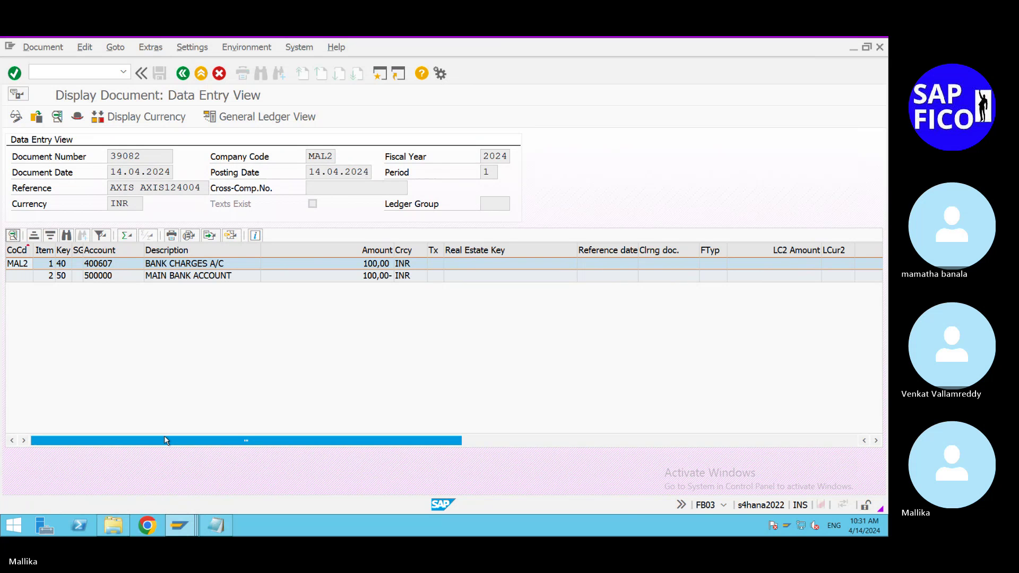
click(181, 74)
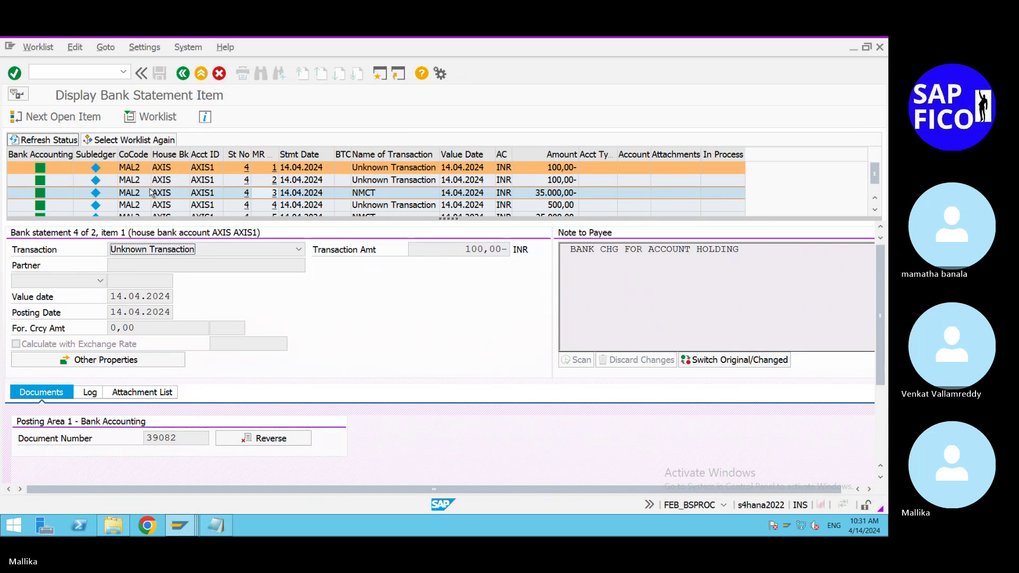
click(88, 394)
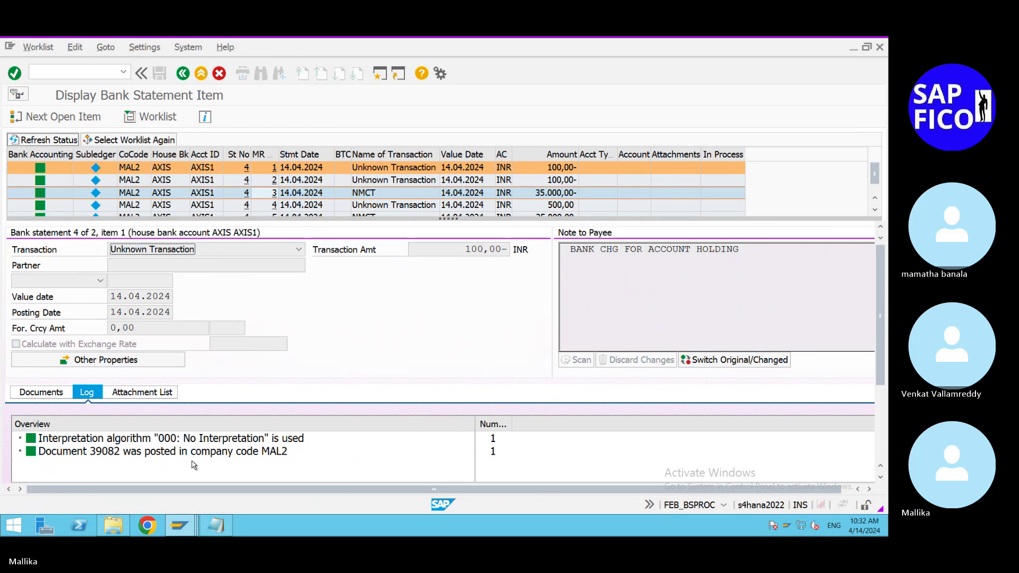
click(167, 393)
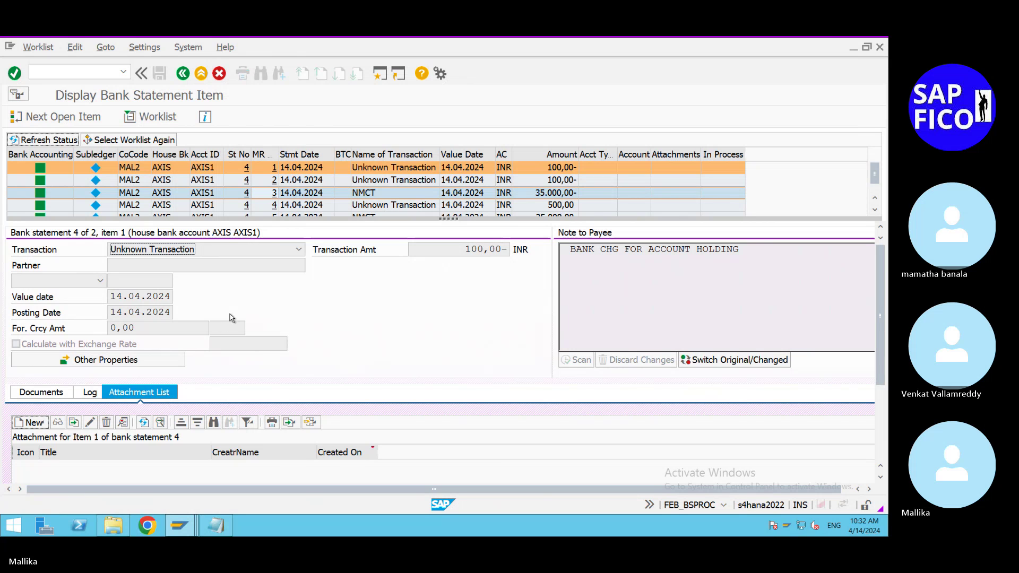
View the bank statement printout for item 3 and the printout of the complete statement 4, returning to the item list
click(271, 197)
click(271, 197)
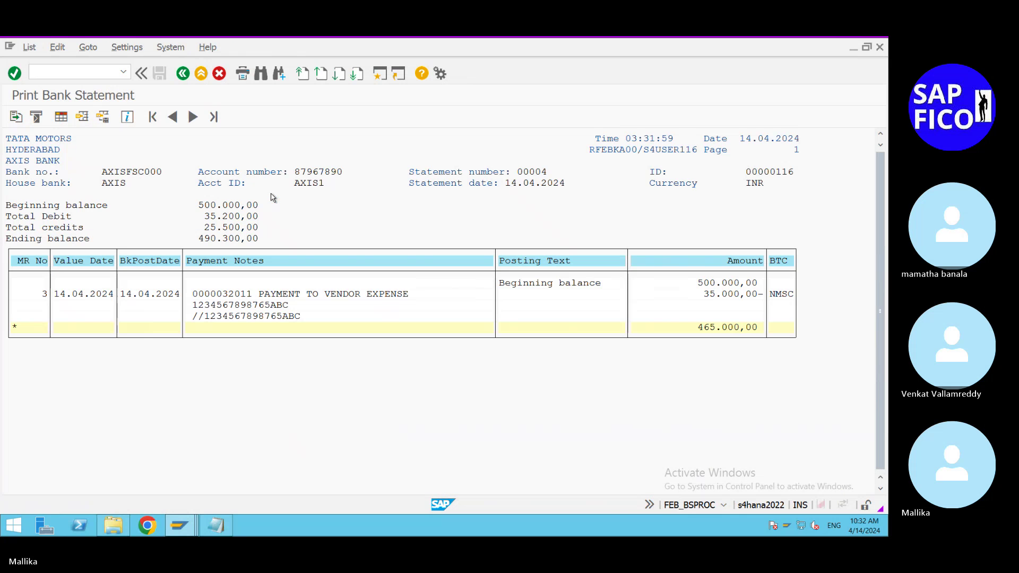
click(183, 74)
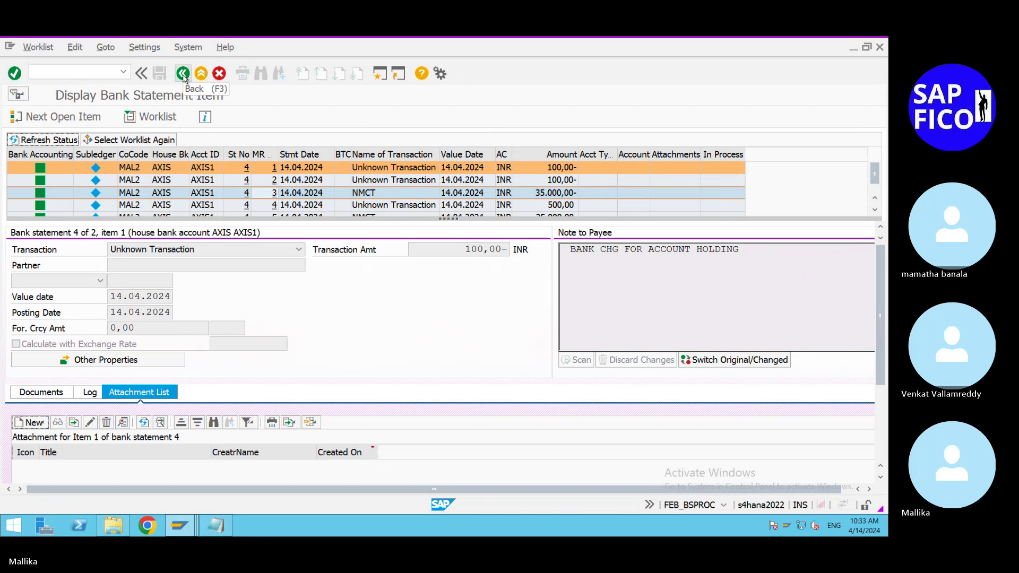
mouse_move(888, 536)
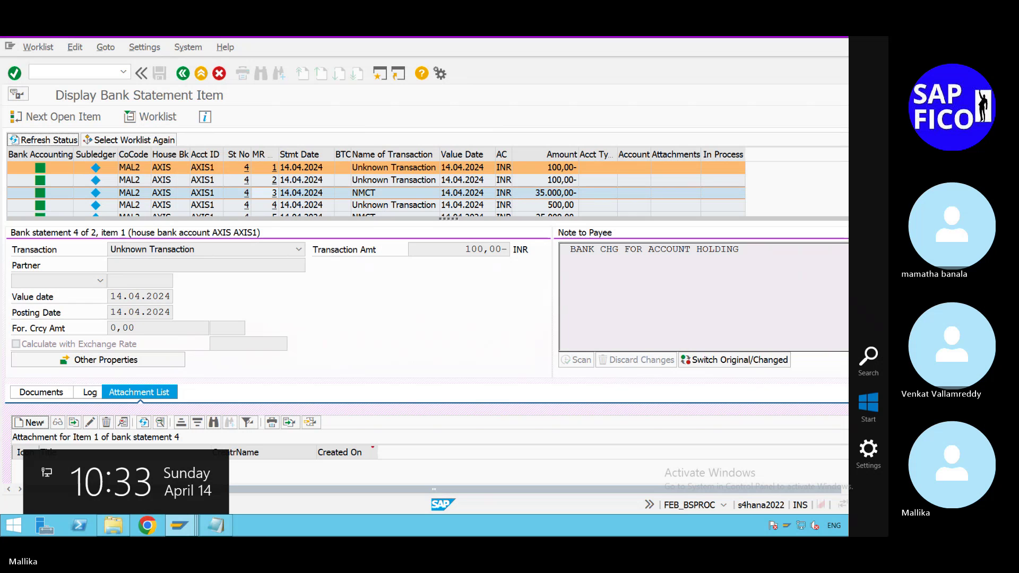
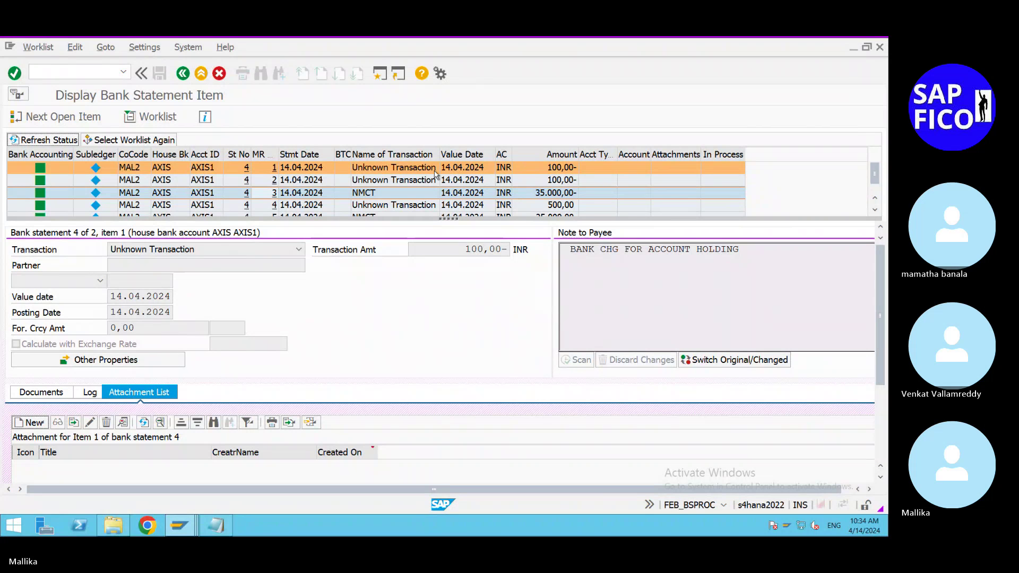
click(246, 167)
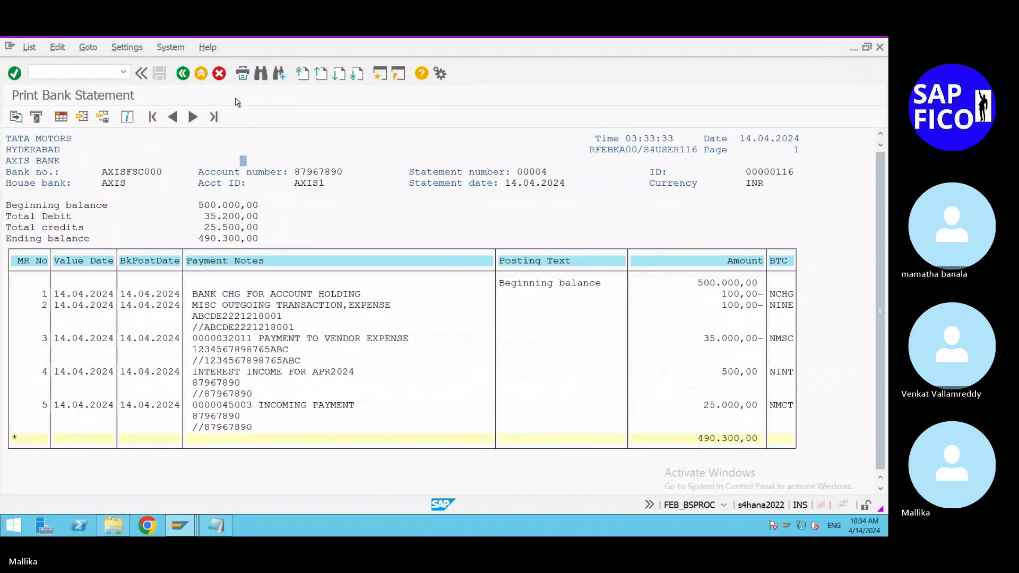
click(182, 74)
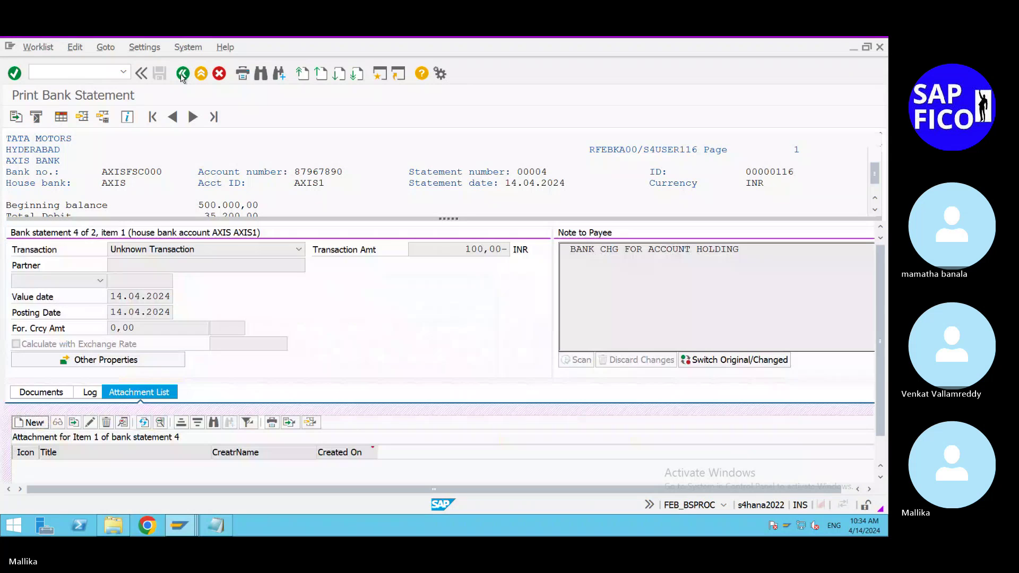
Open item 1's posted document, compare it with the Bank Charges (FF_5) entry in the Skype image, and return to the item list
click(41, 392)
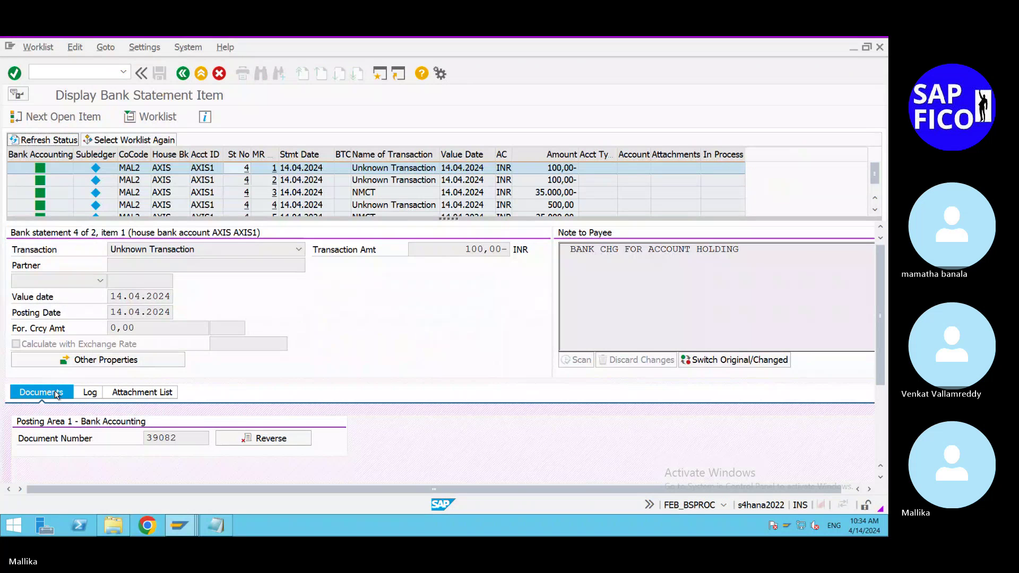
double_click(174, 438)
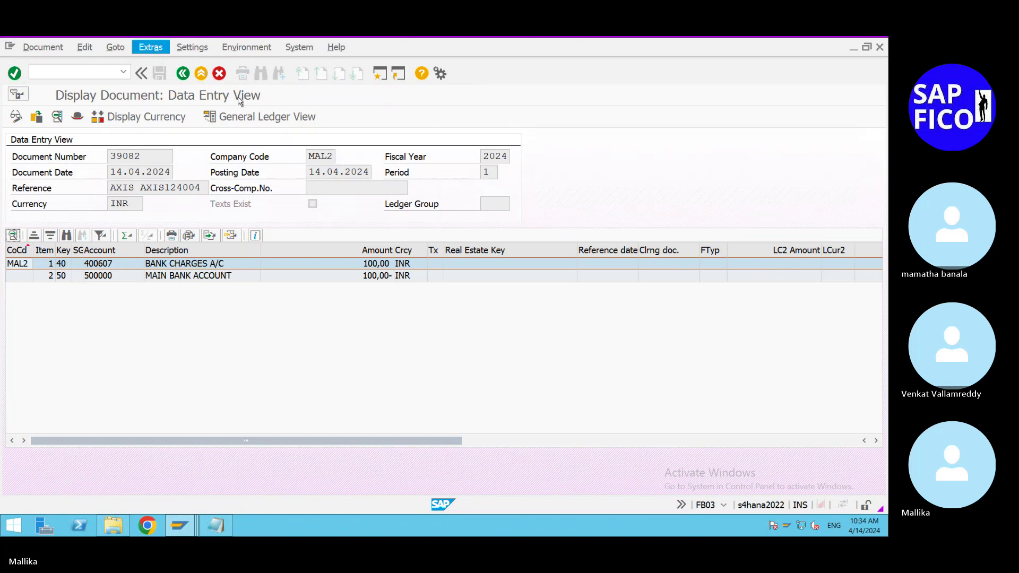
mouse_move(763, 41)
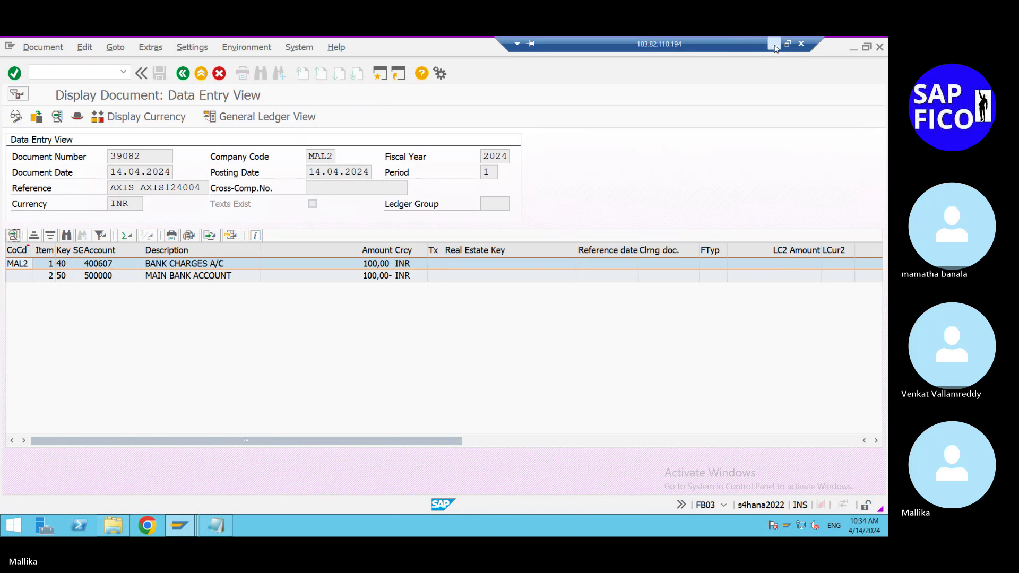
click(774, 44)
click(626, 528)
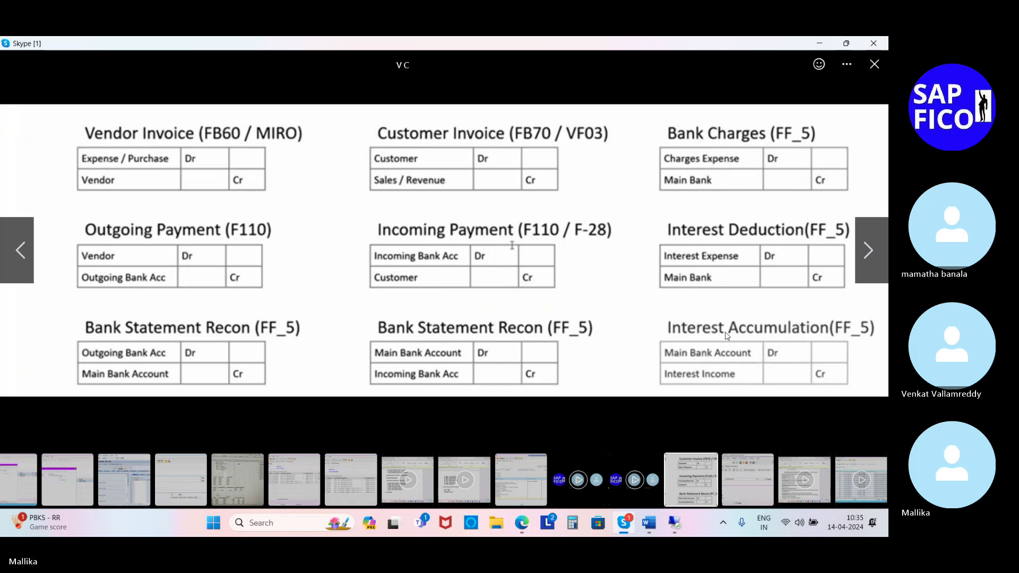
click(675, 525)
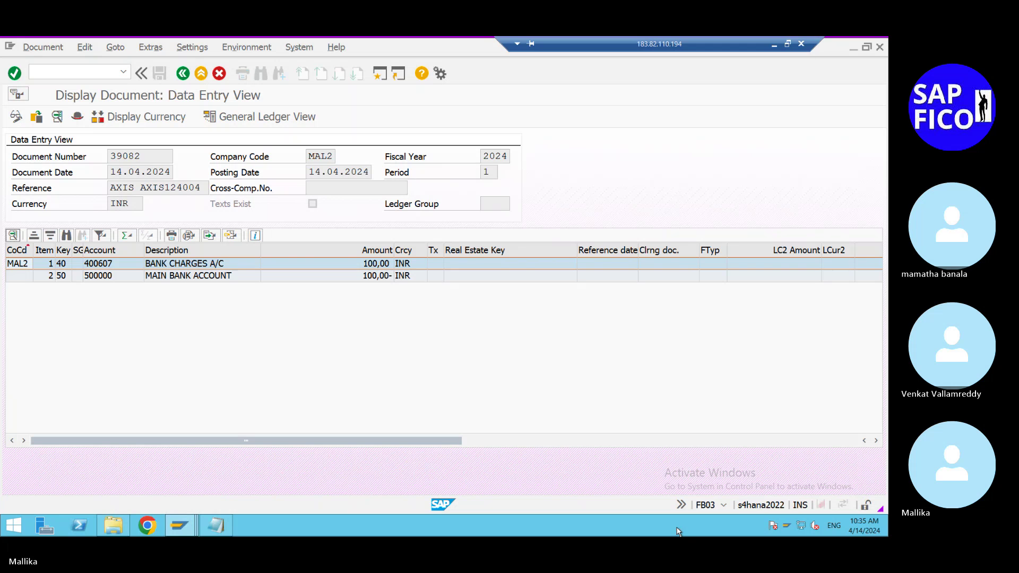
key(F3)
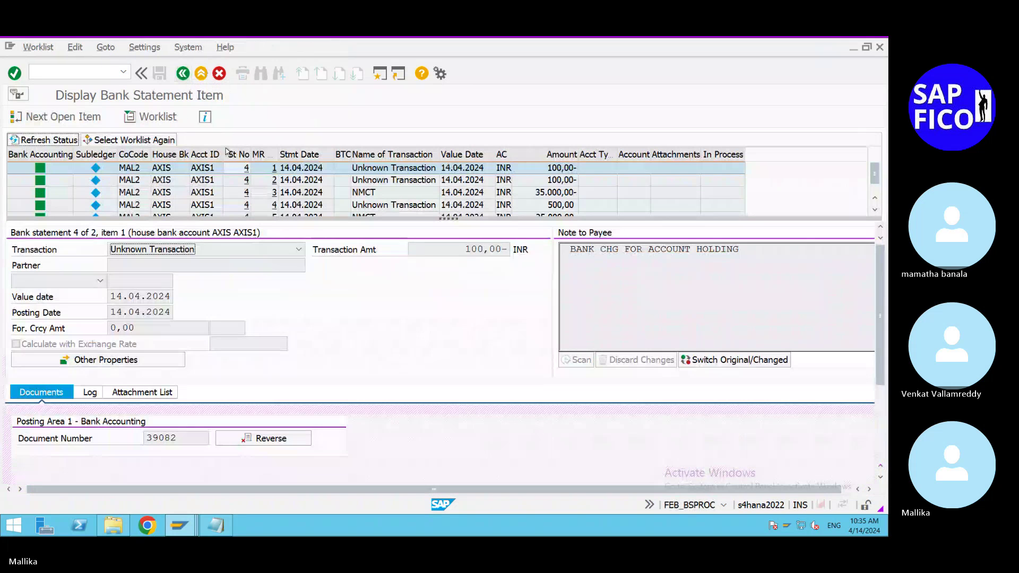
Try to bring up item 2's posted document by way of its statement number, and return to the item list
click(248, 184)
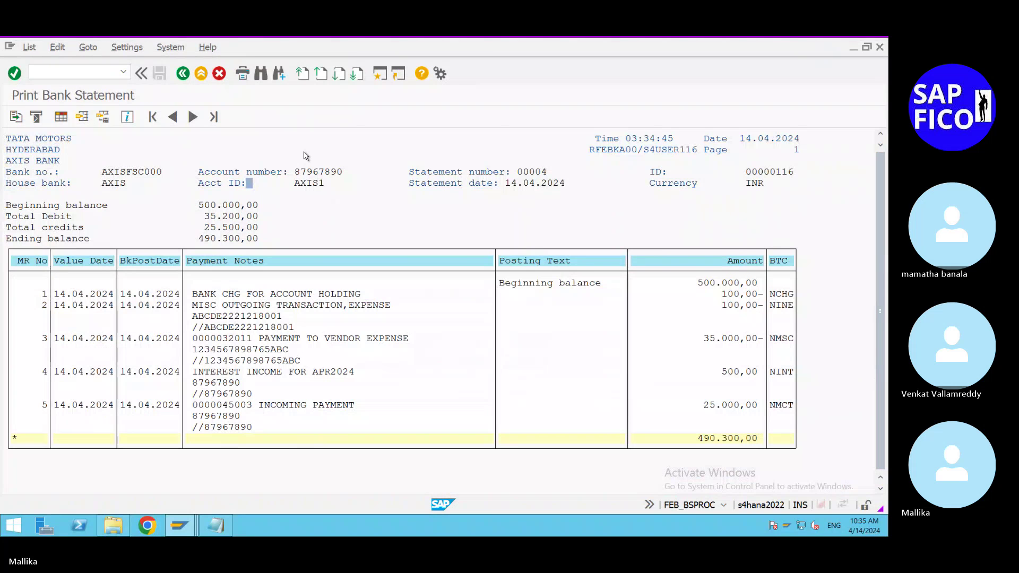
click(182, 73)
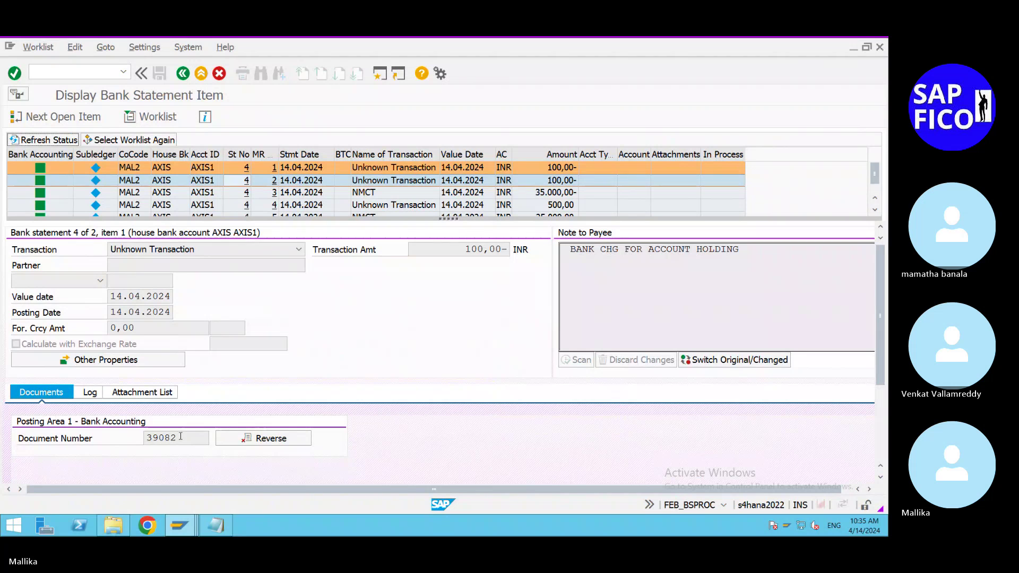
double_click(181, 437)
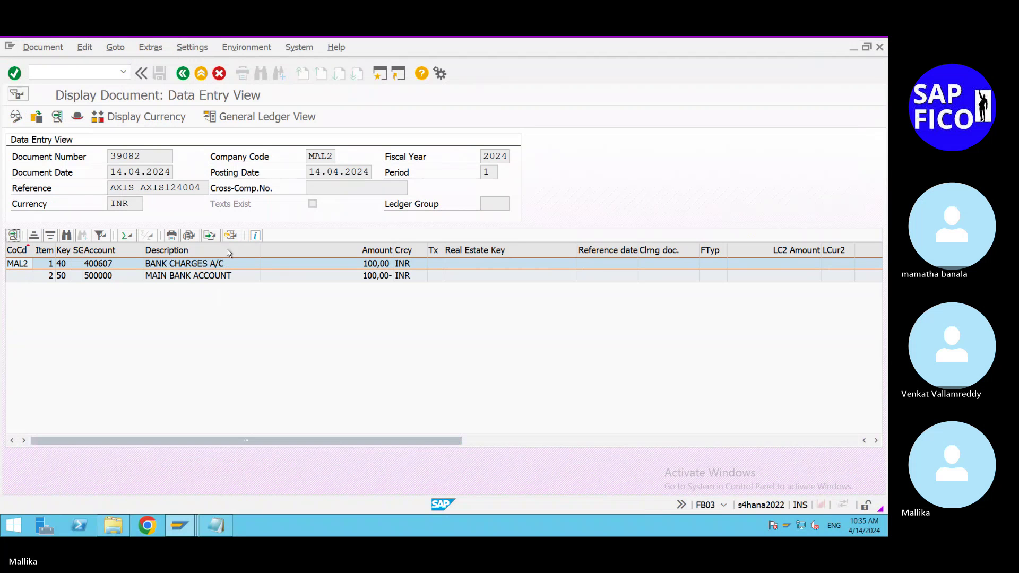
click(183, 75)
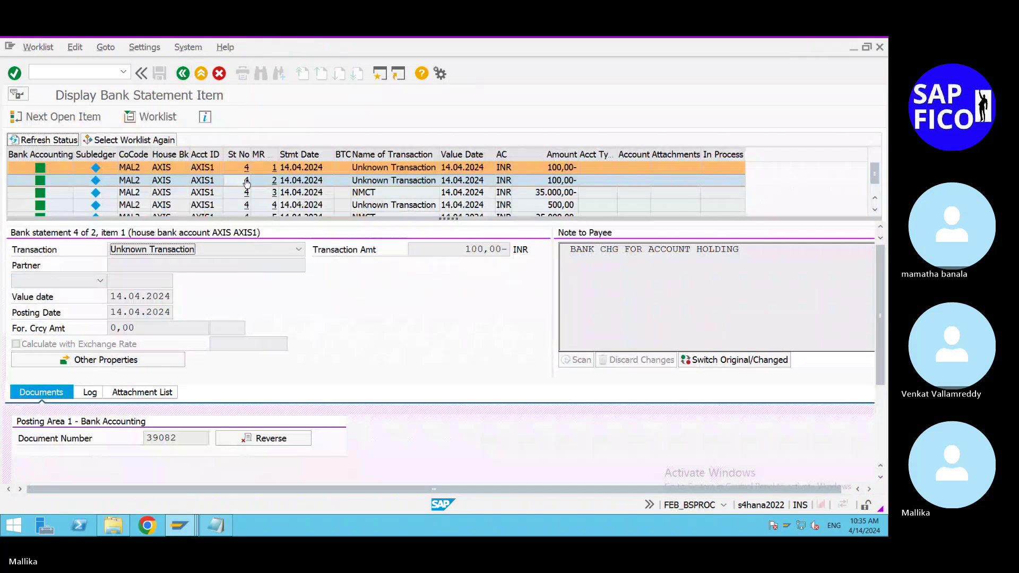
double_click(247, 183)
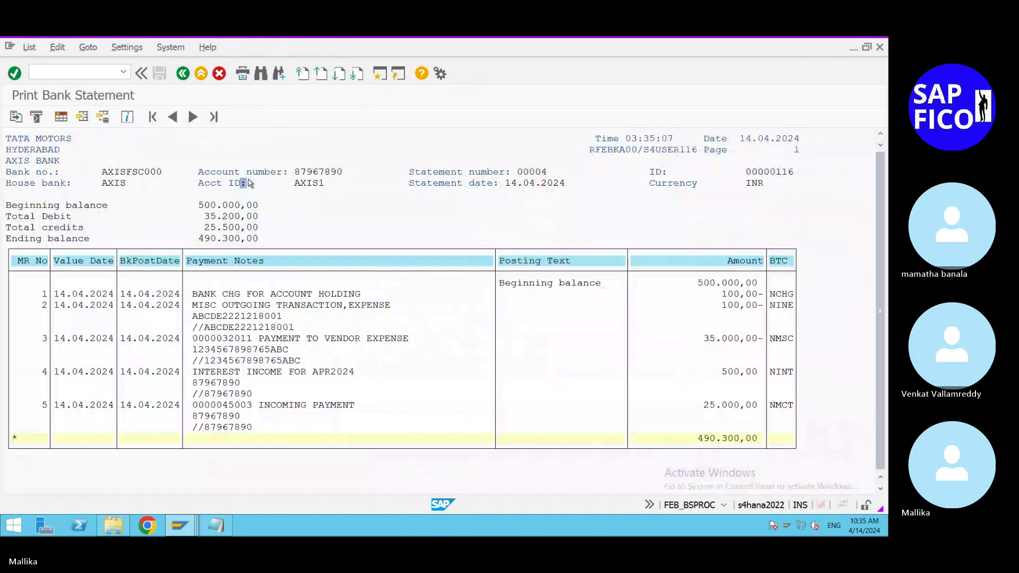
click(183, 74)
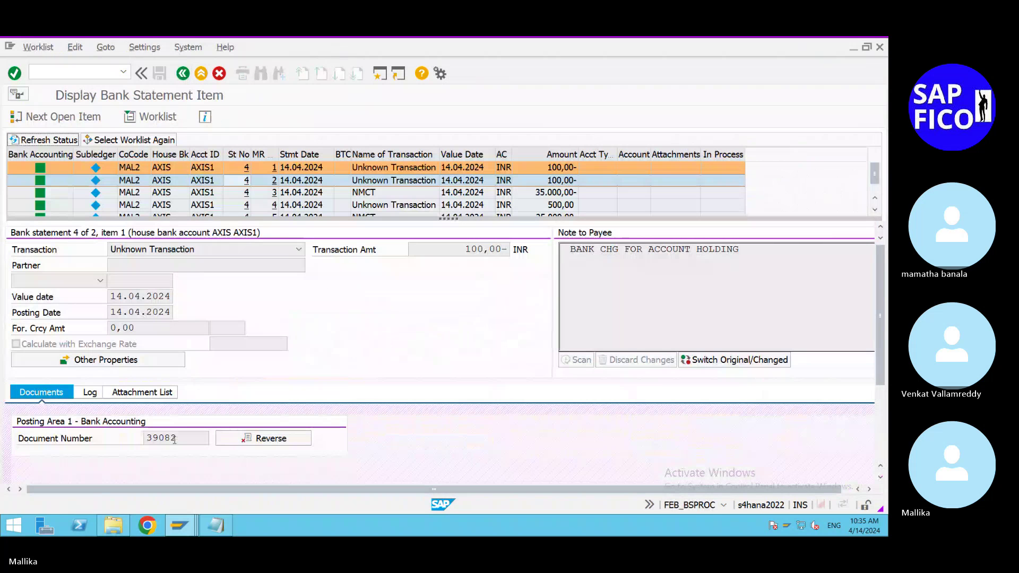
double_click(174, 438)
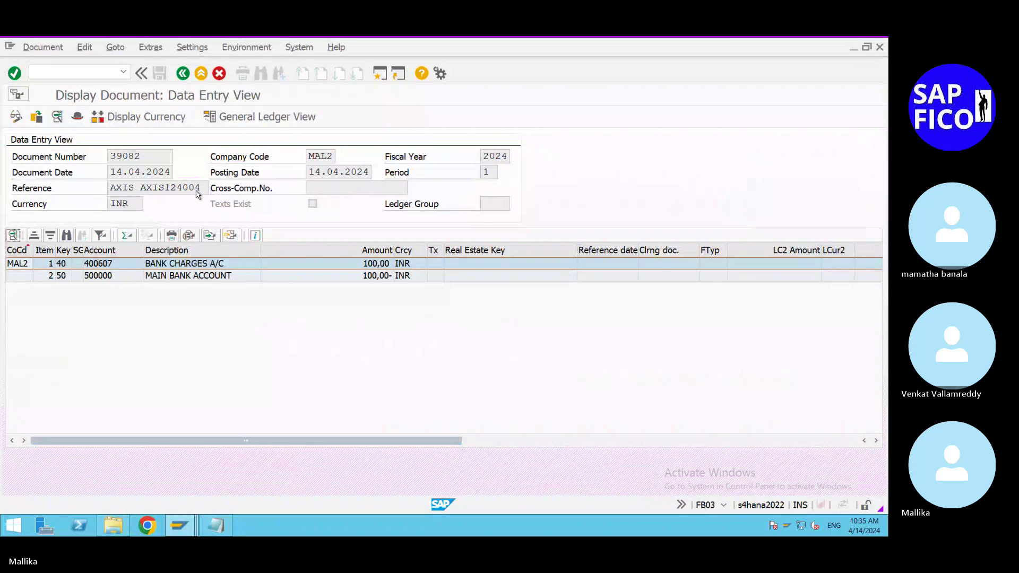
click(182, 74)
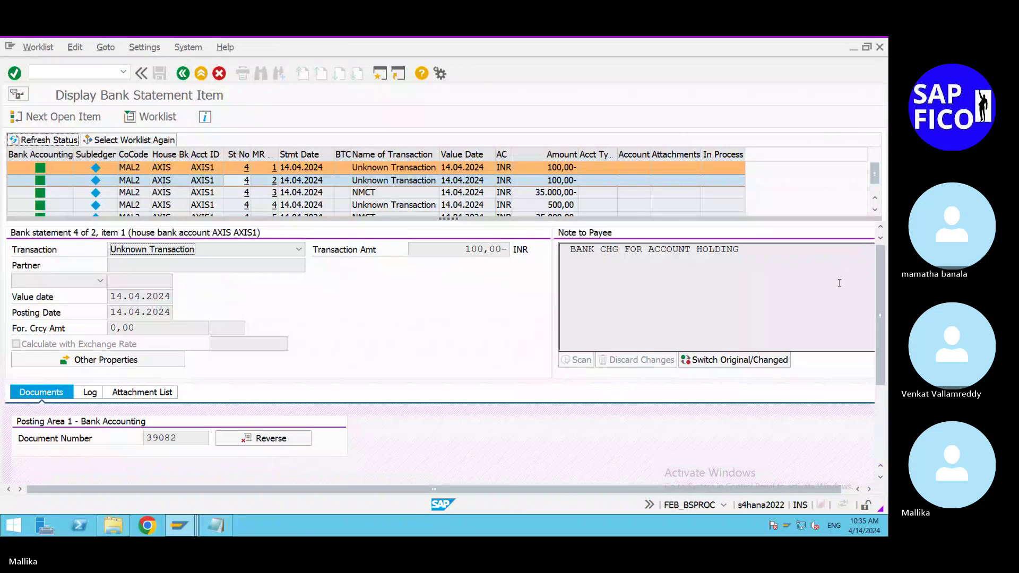
Select item 2, compare its posted document with the Interest Deduction (FF_5) entry in the Skype image, and return to the item list
mouse_move(42, 183)
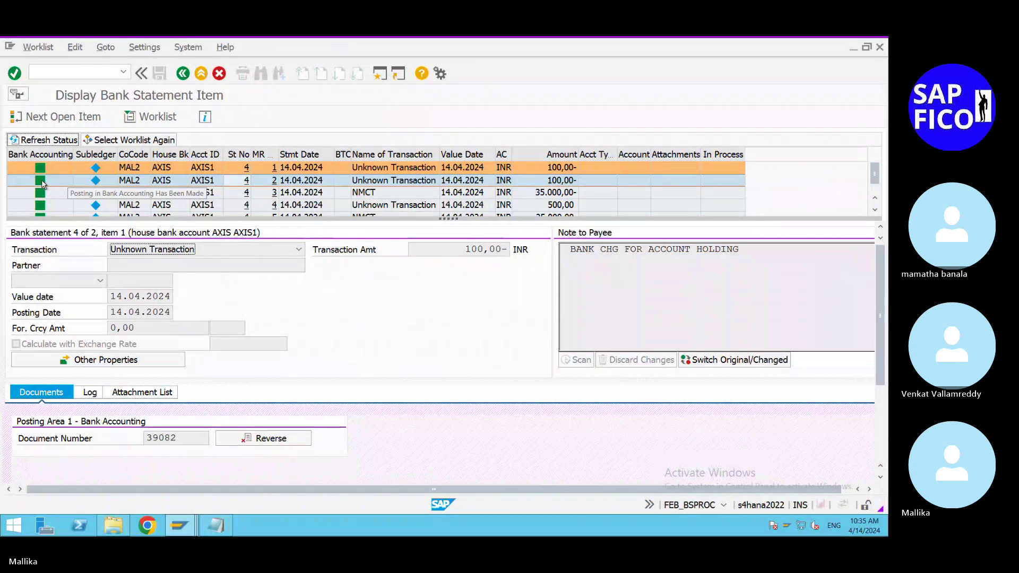
click(42, 184)
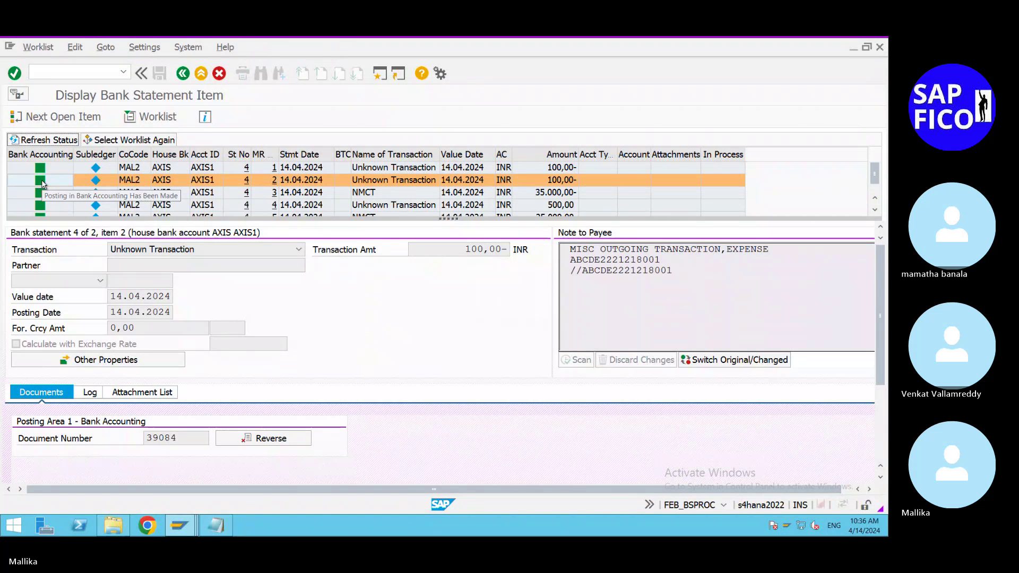
double_click(171, 441)
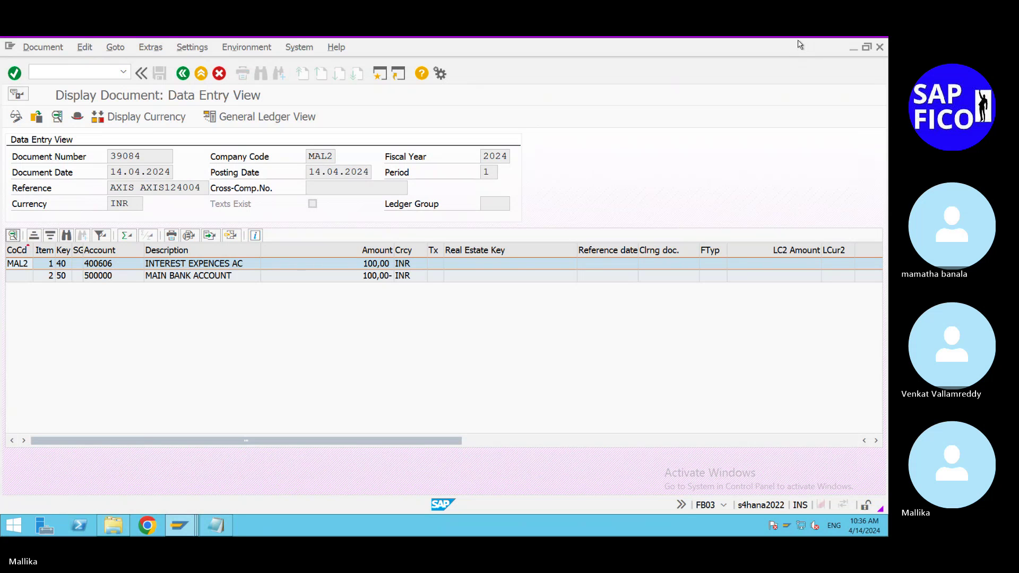
mouse_move(785, 38)
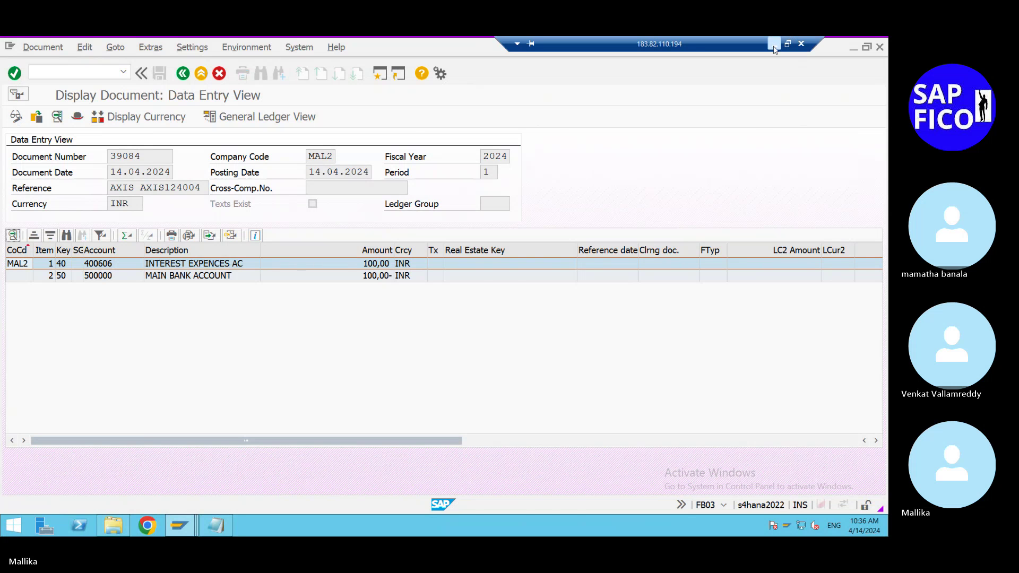
click(775, 47)
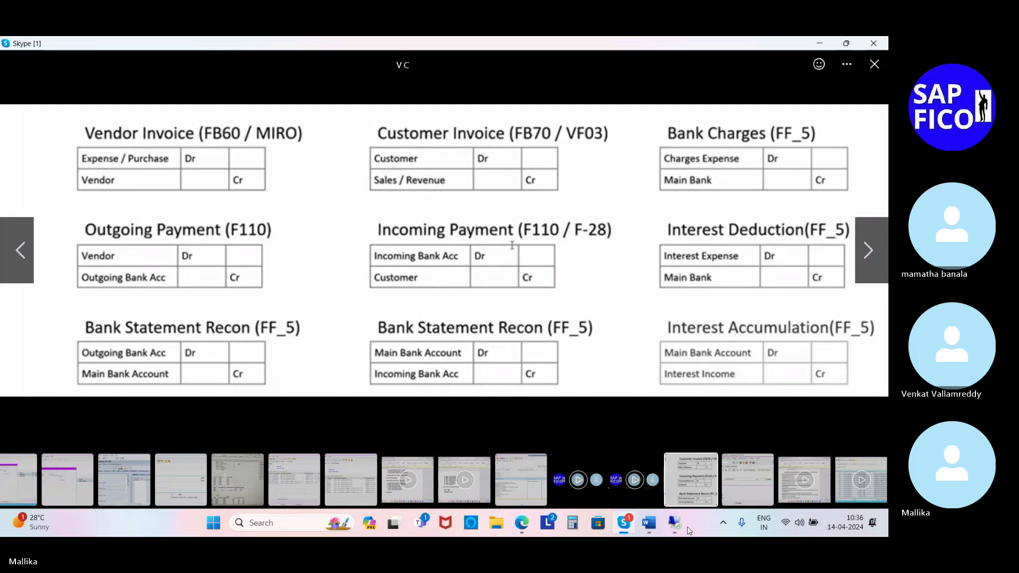
mouse_move(687, 531)
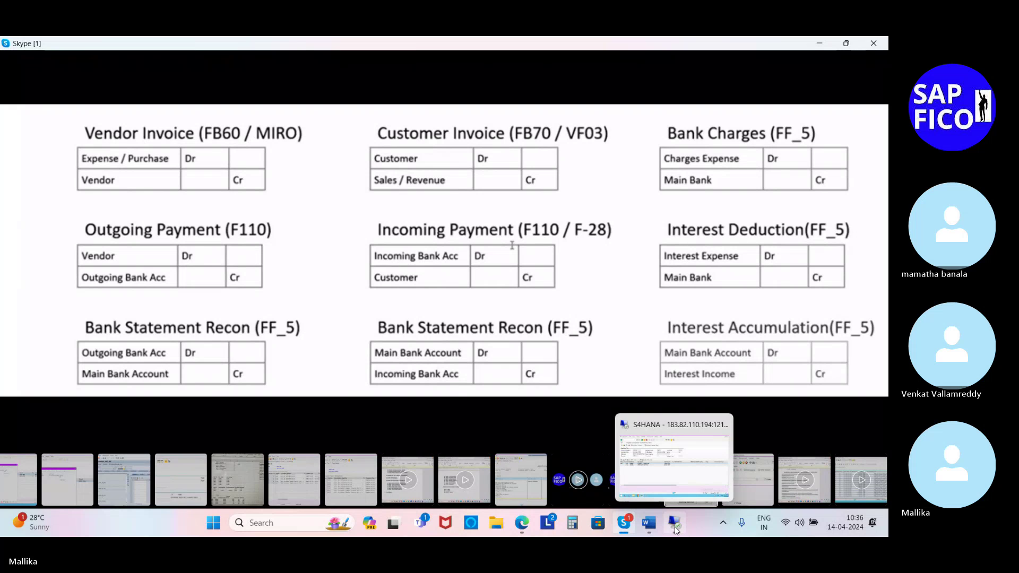
click(674, 524)
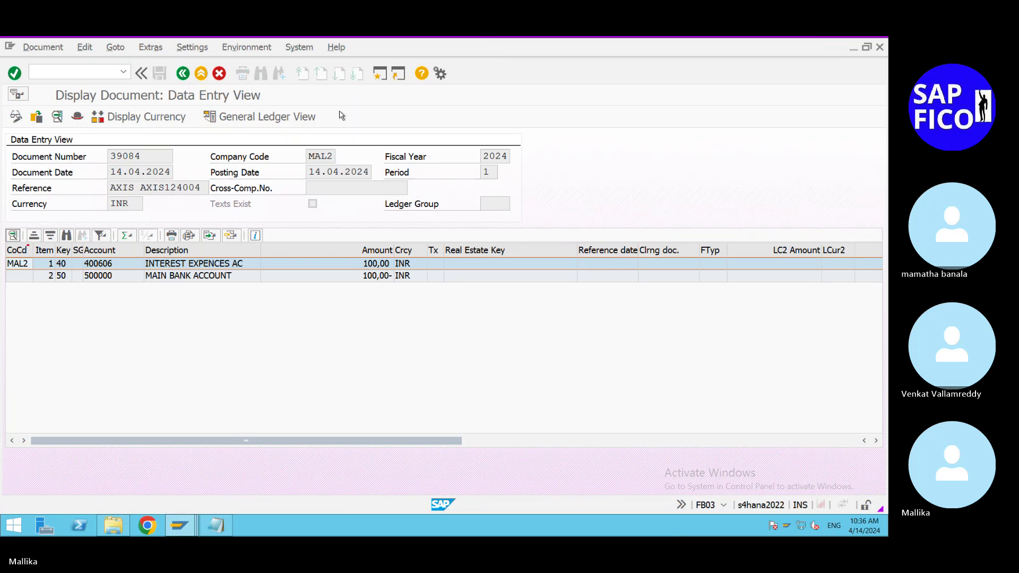
click(182, 73)
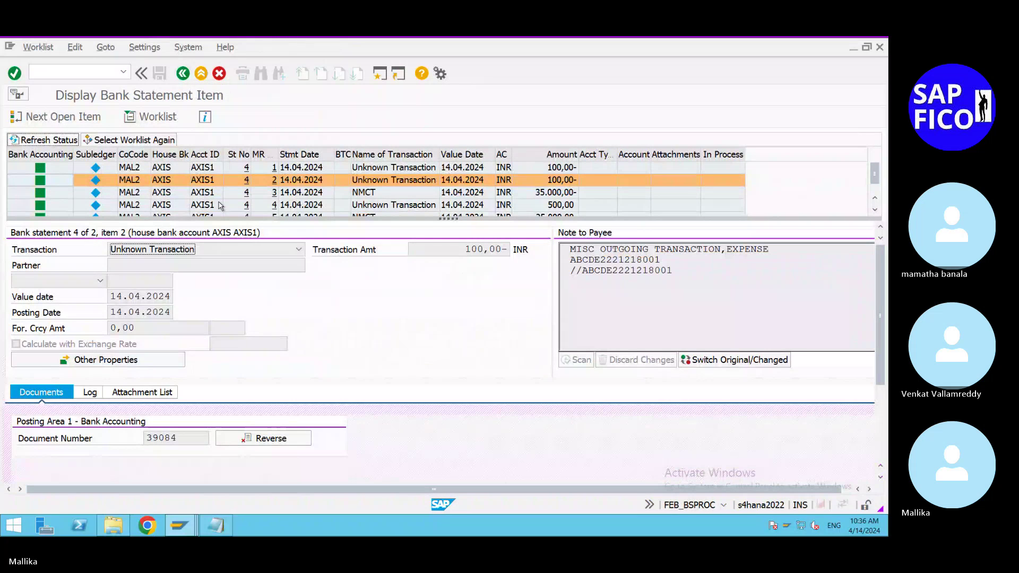
Open item 4's posted document and compare it with the Interest Accumulation (FF_5) entry in the Skype image, closing the image
click(49, 207)
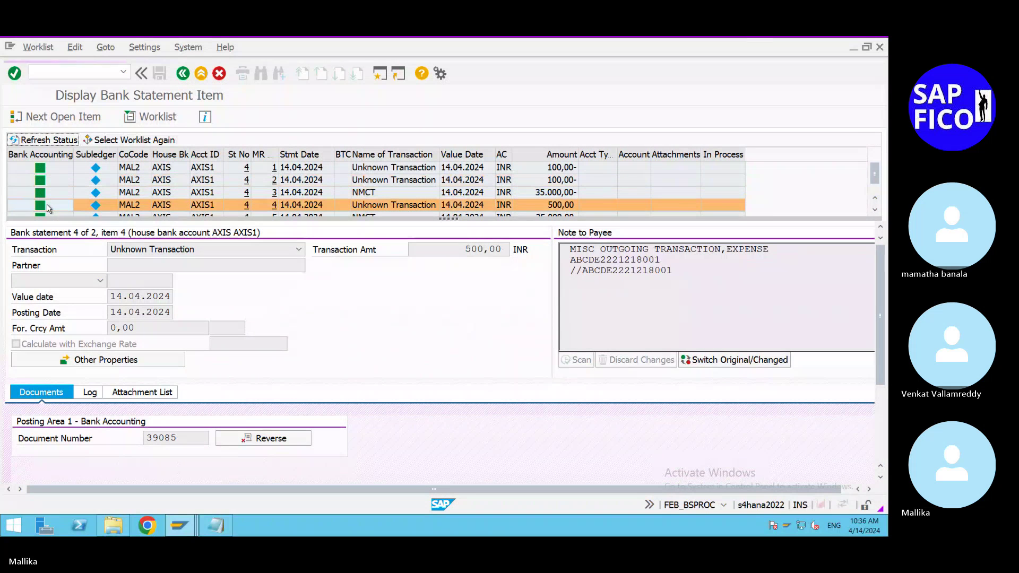
double_click(177, 439)
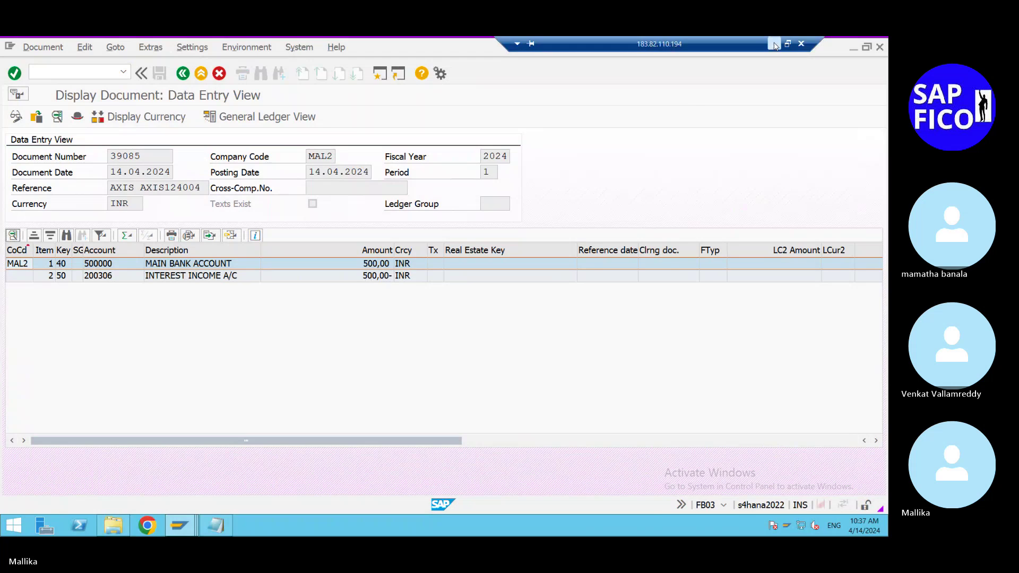
click(774, 45)
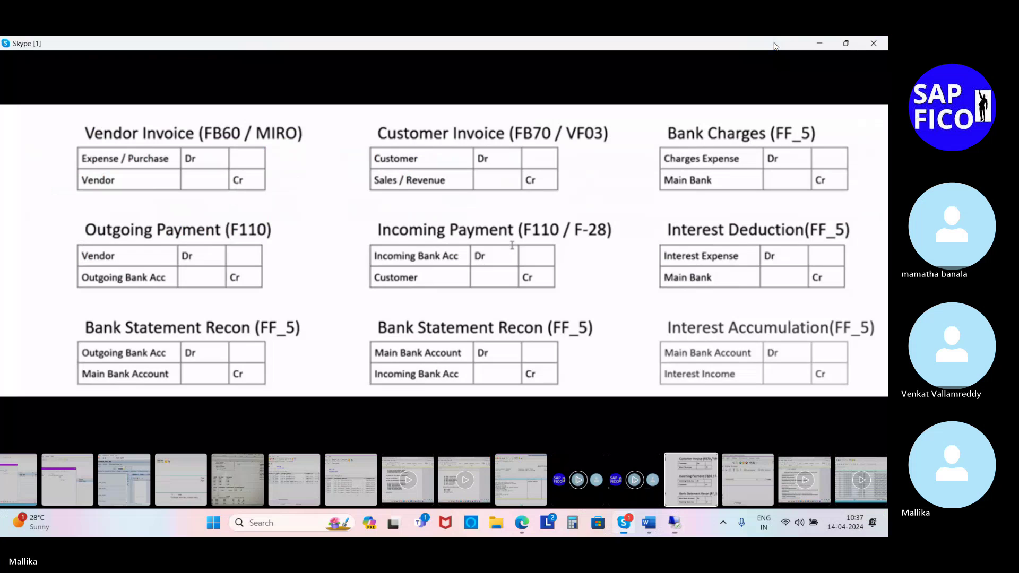
double_click(739, 359)
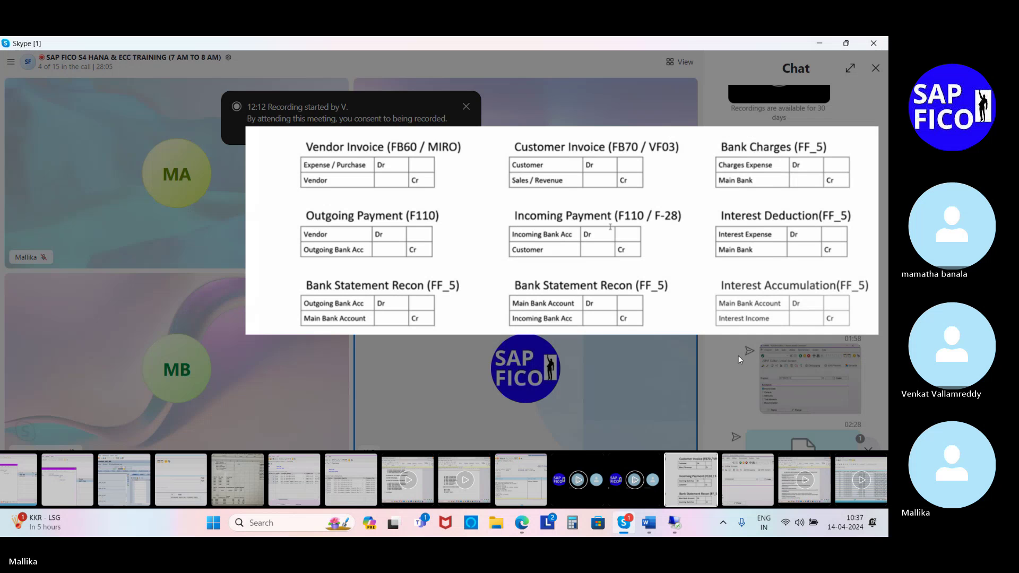
Send the reply "no sir" in the Skype meeting chat and minimize the Skype window
scroll(739, 361, down, 15)
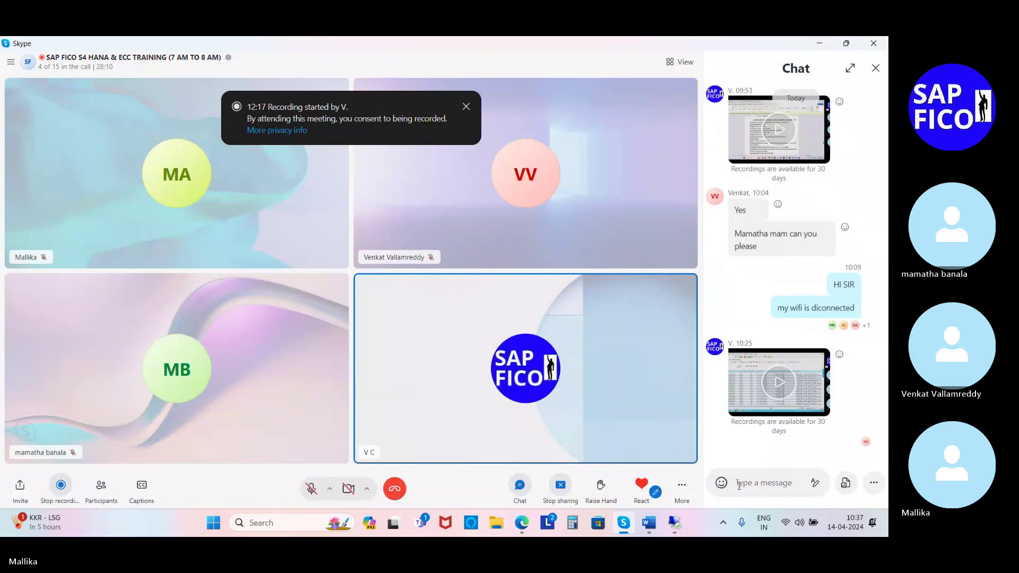
text(no s)
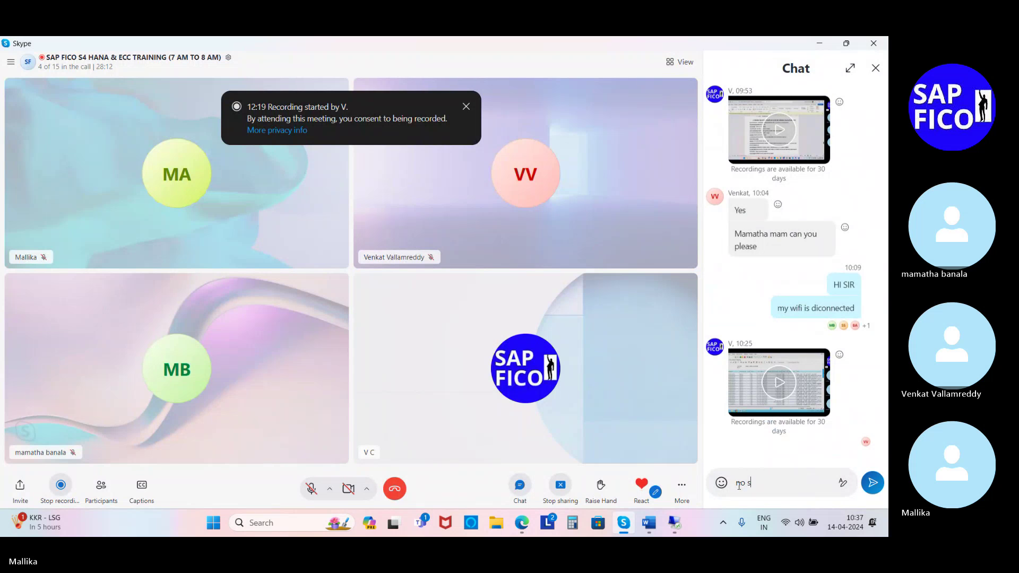
text(ir)
key(Return)
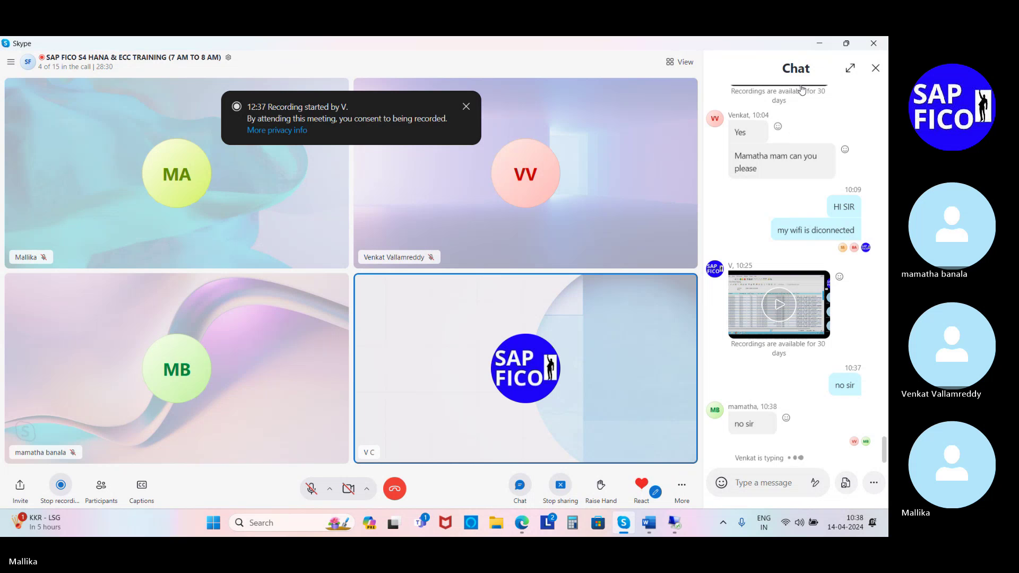
click(818, 44)
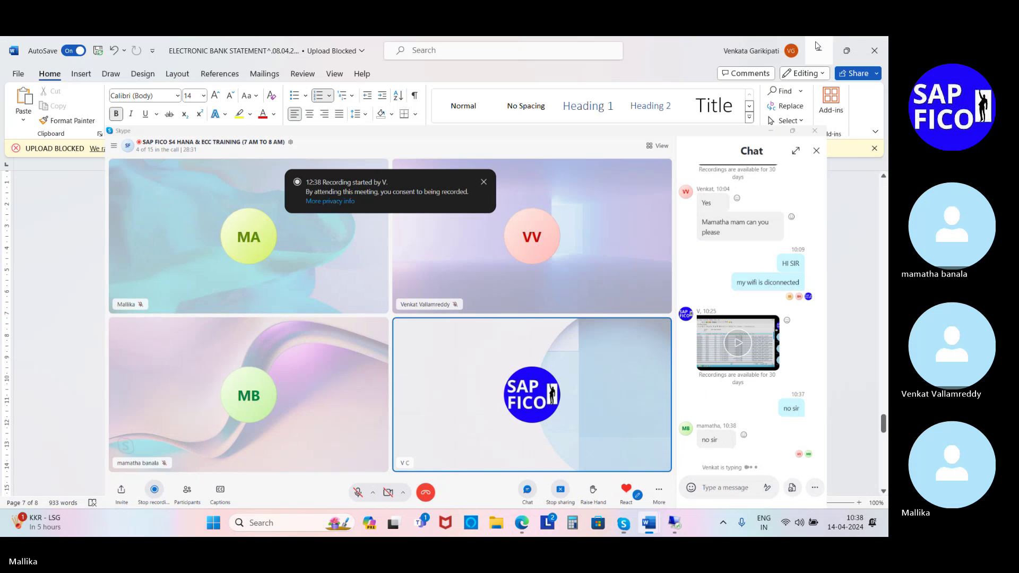